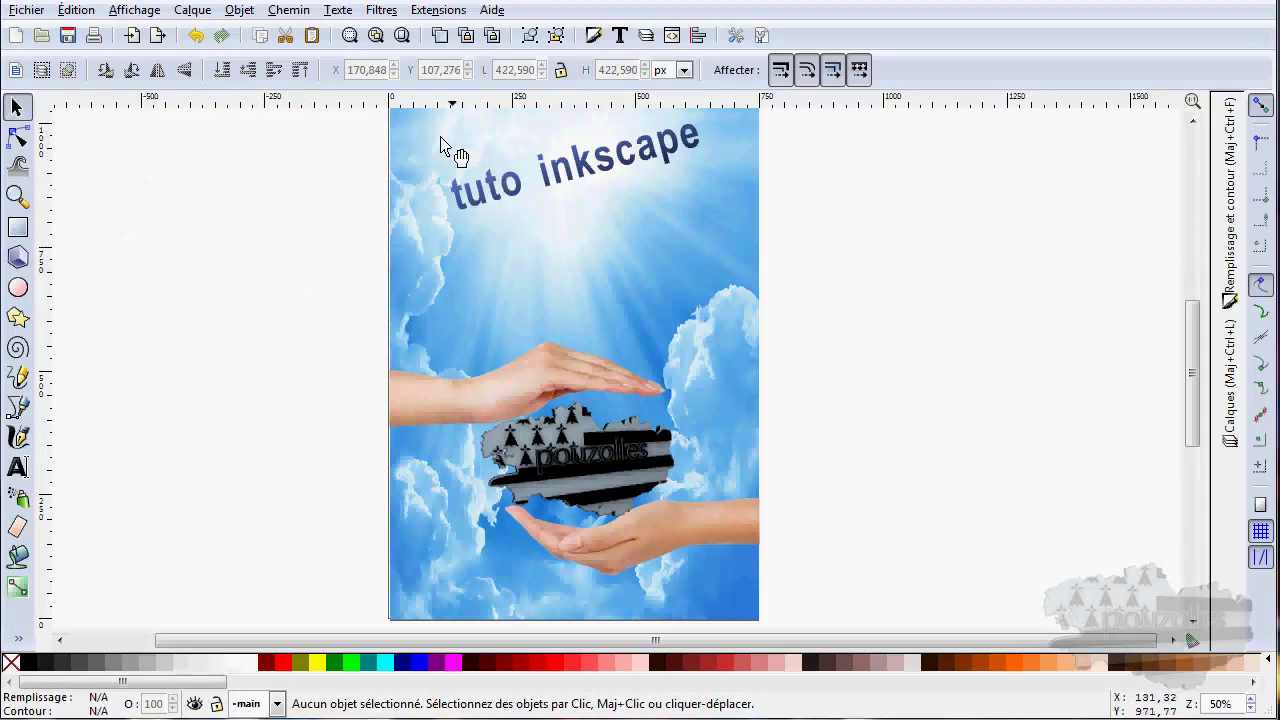
Cycle through the title, sky and hands pictures to select the Breton-flag logo, toggling its rotate handles
click(494, 194)
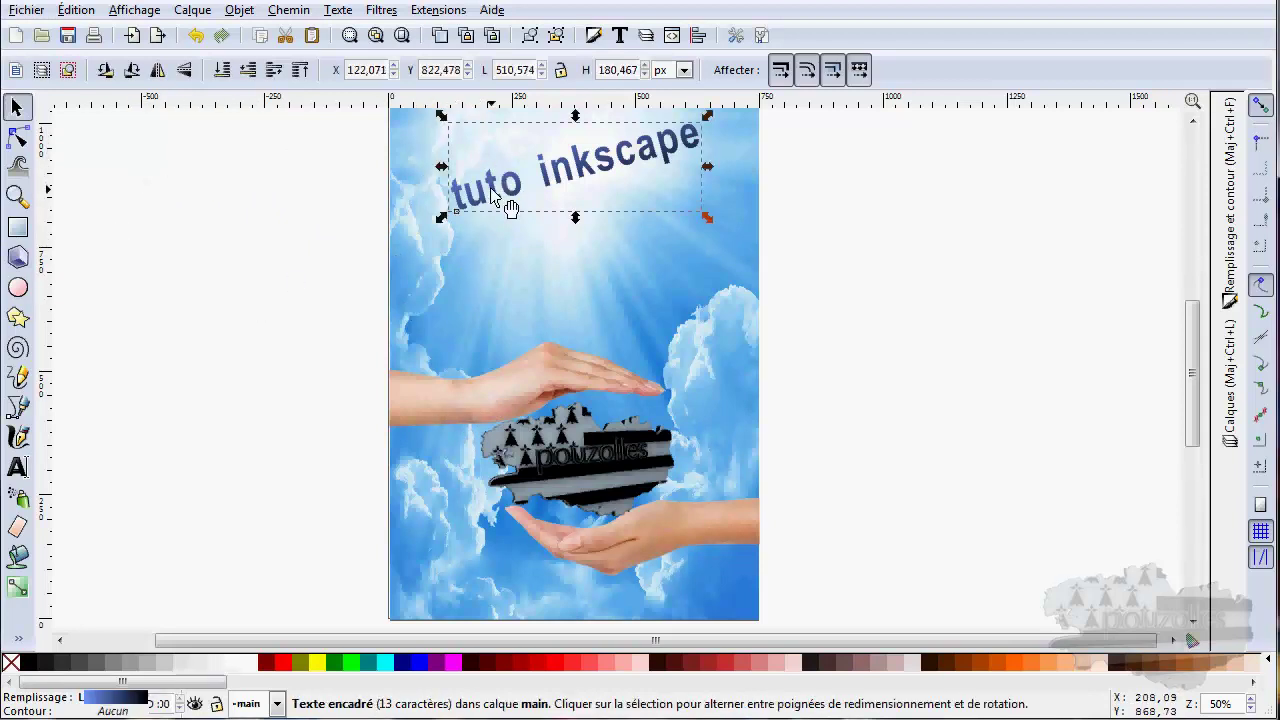
click(515, 255)
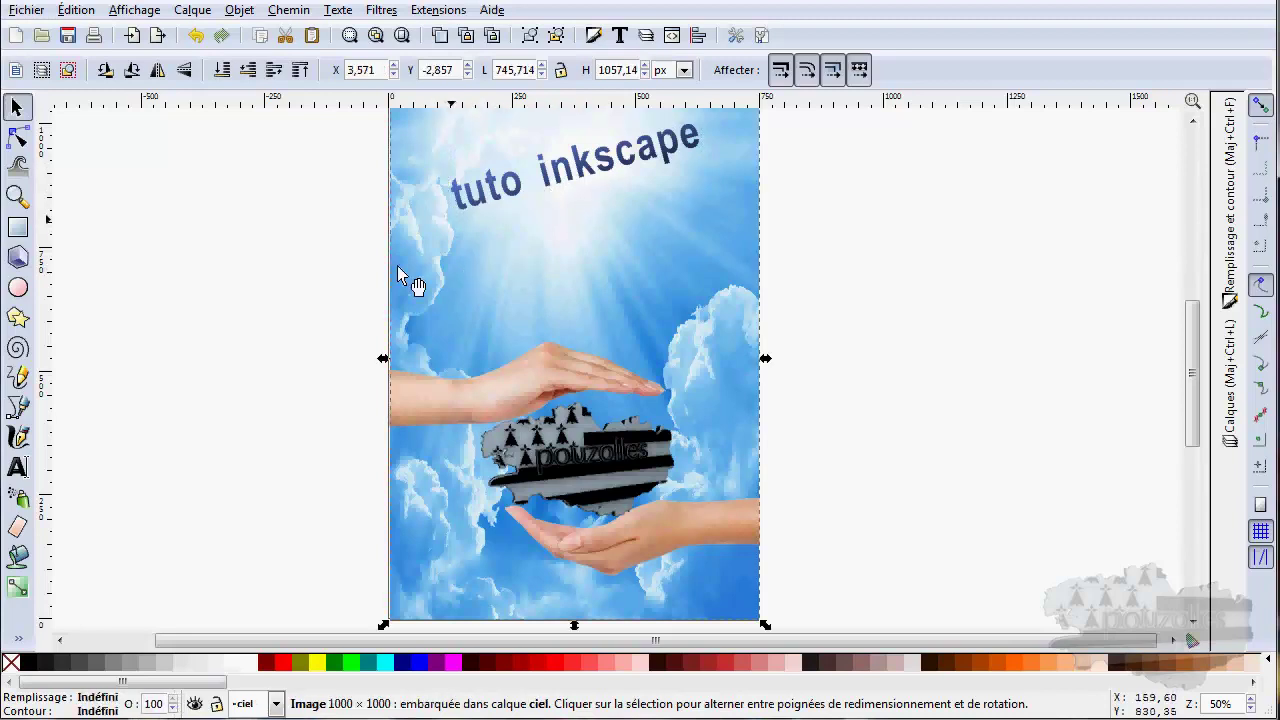
click(638, 340)
click(595, 470)
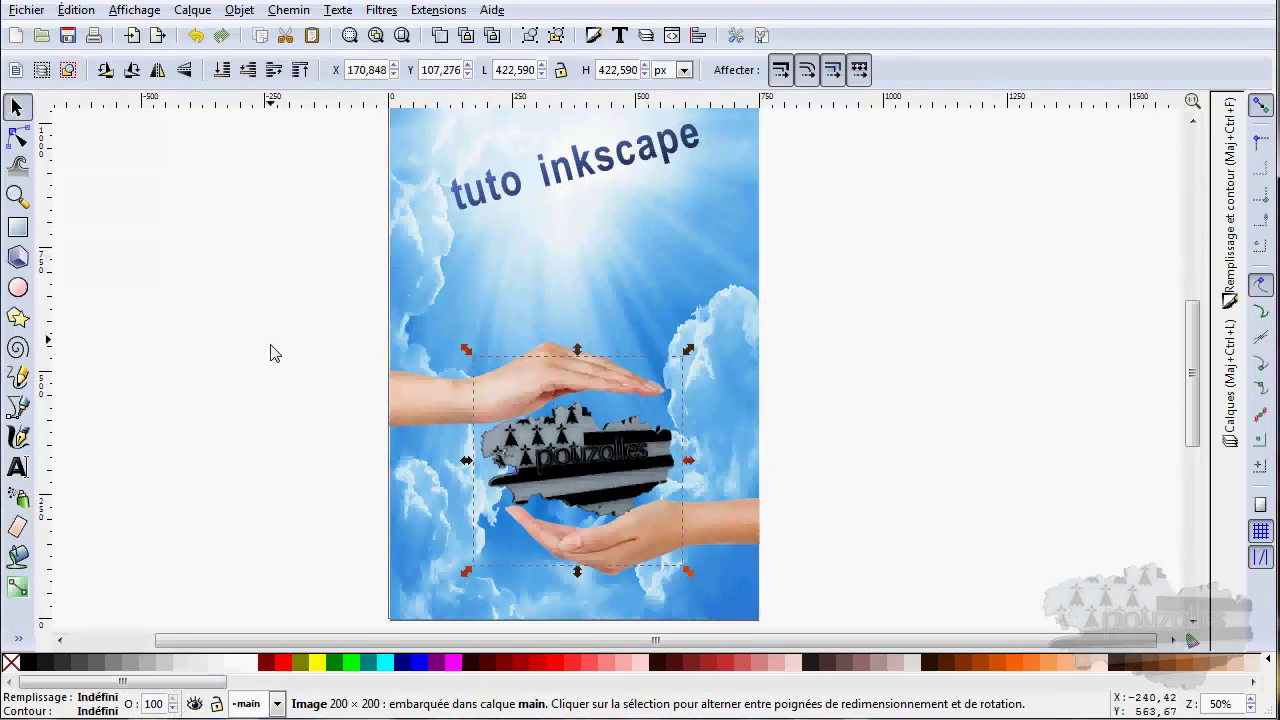
click(553, 446)
click(554, 448)
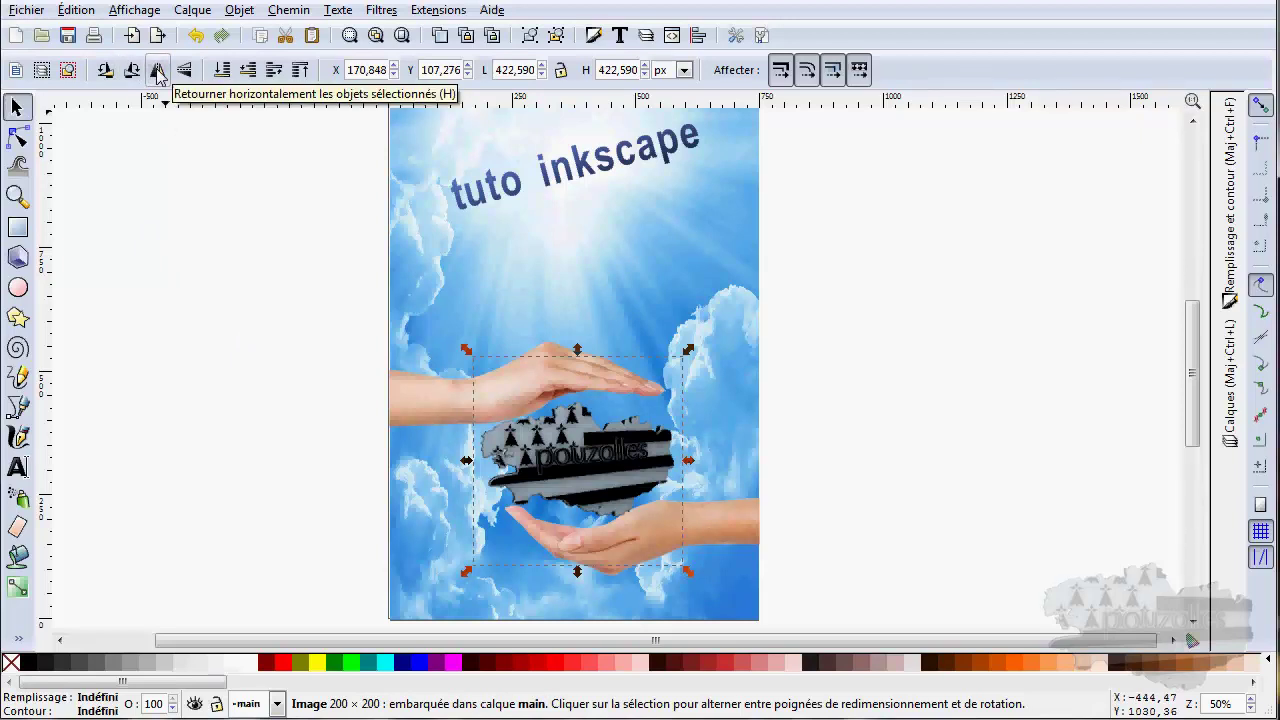
Mirror the flag logo, undo a stretch, nudge it right, flip it back and select the hands
click(158, 78)
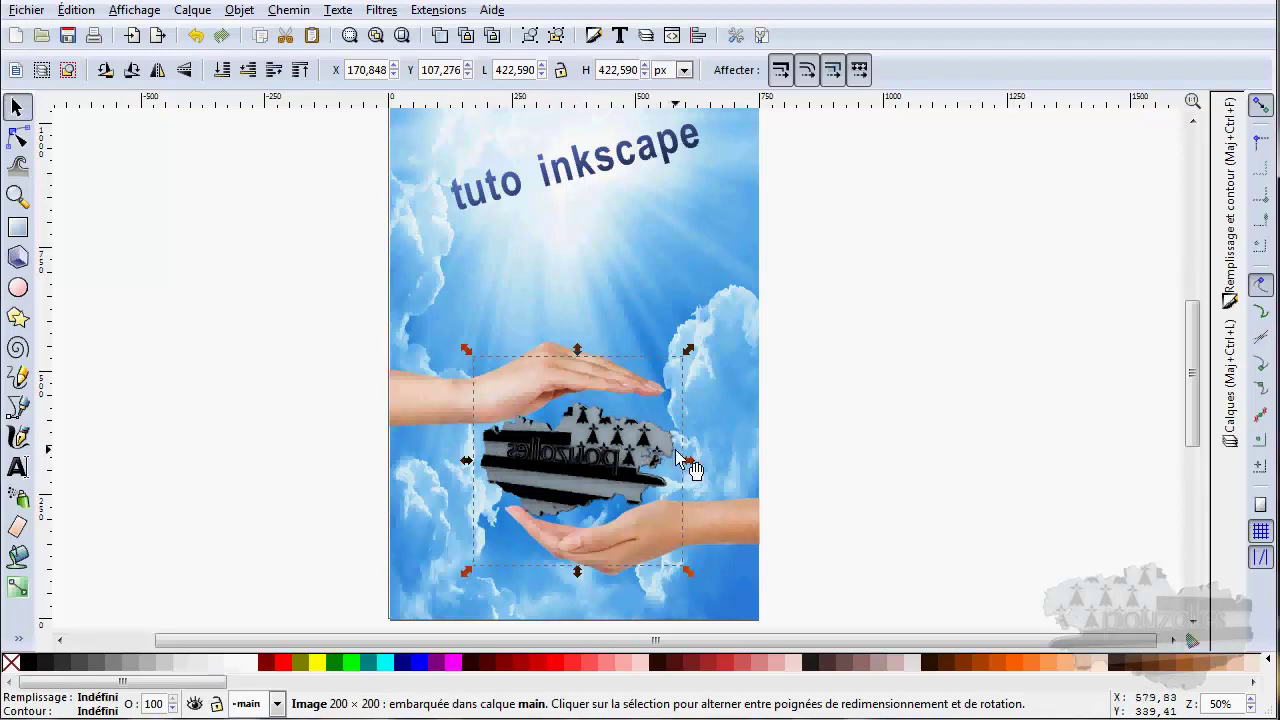
drag(688, 463, 695, 461)
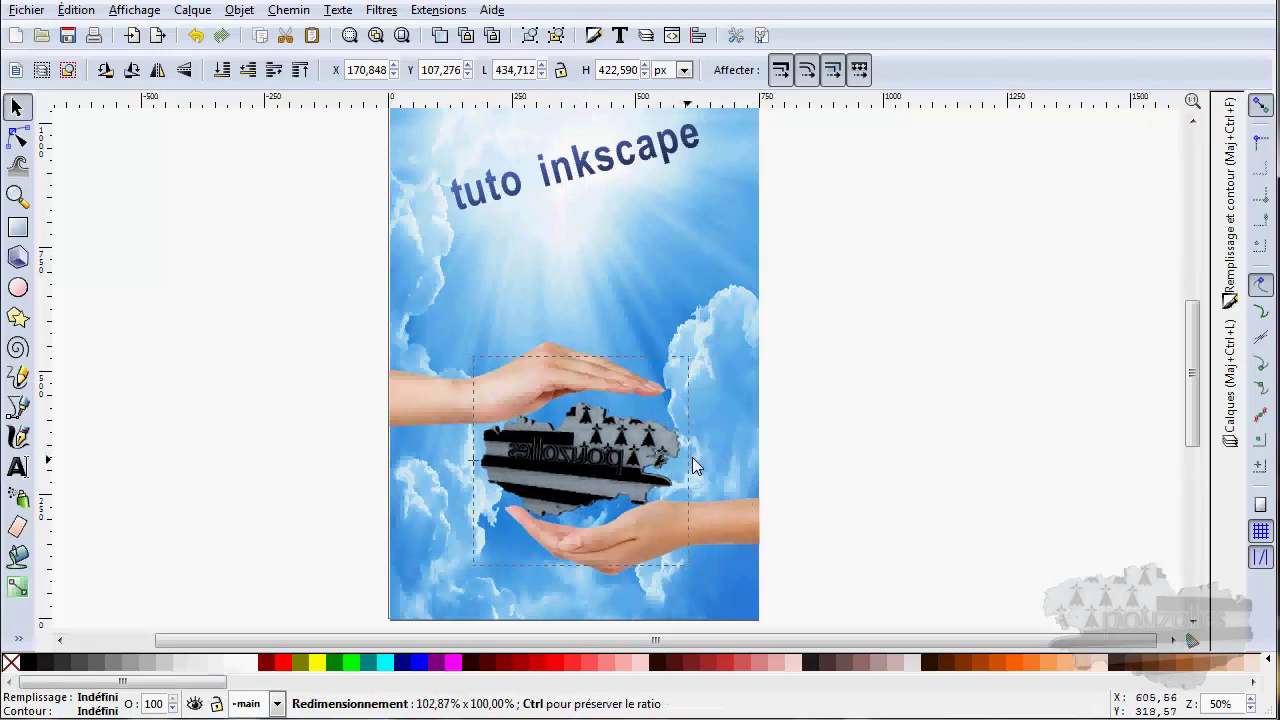
key(ctrl+z)
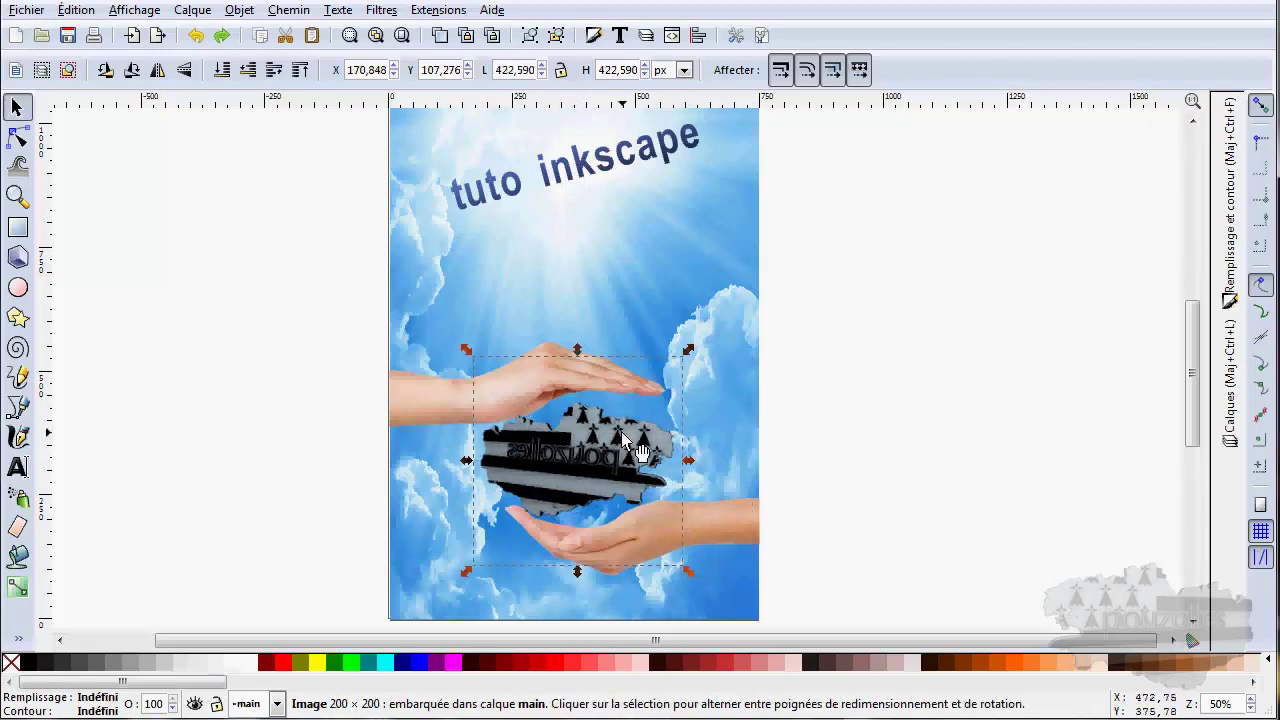
mouse_move(645, 437)
mouse_down()
mouse_move(670, 437)
mouse_move(653, 445)
mouse_up()
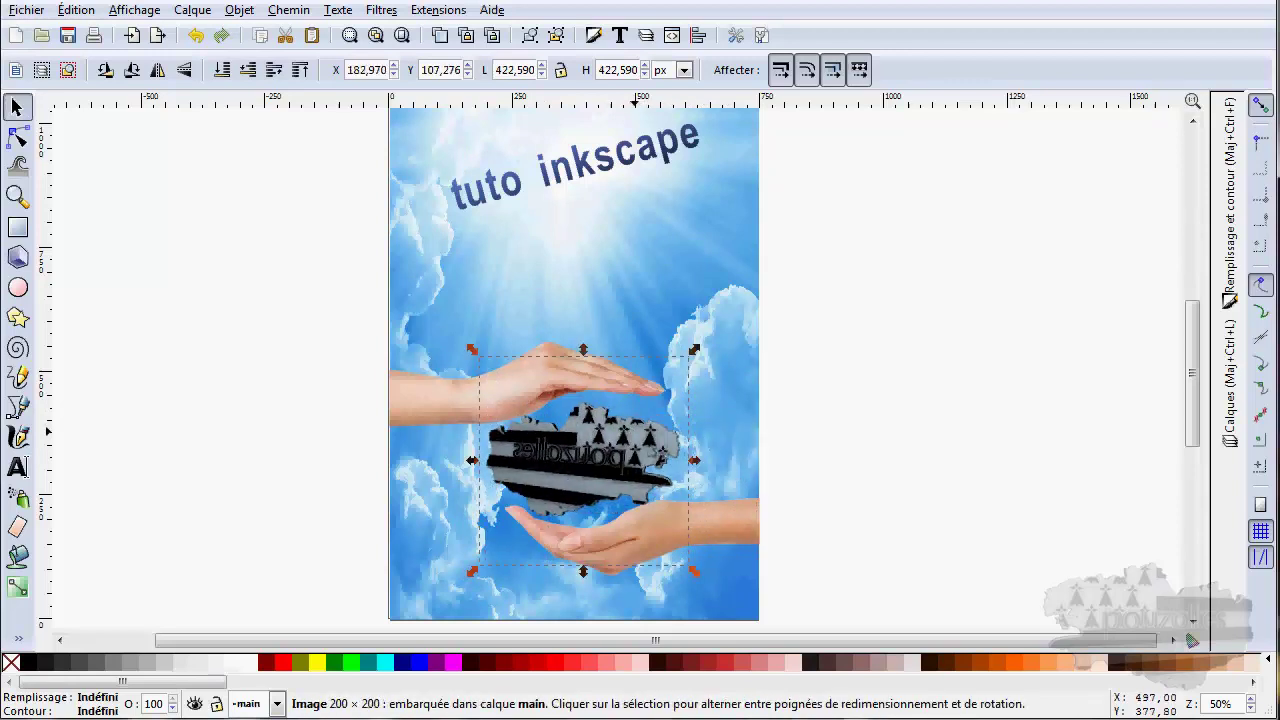
click(157, 71)
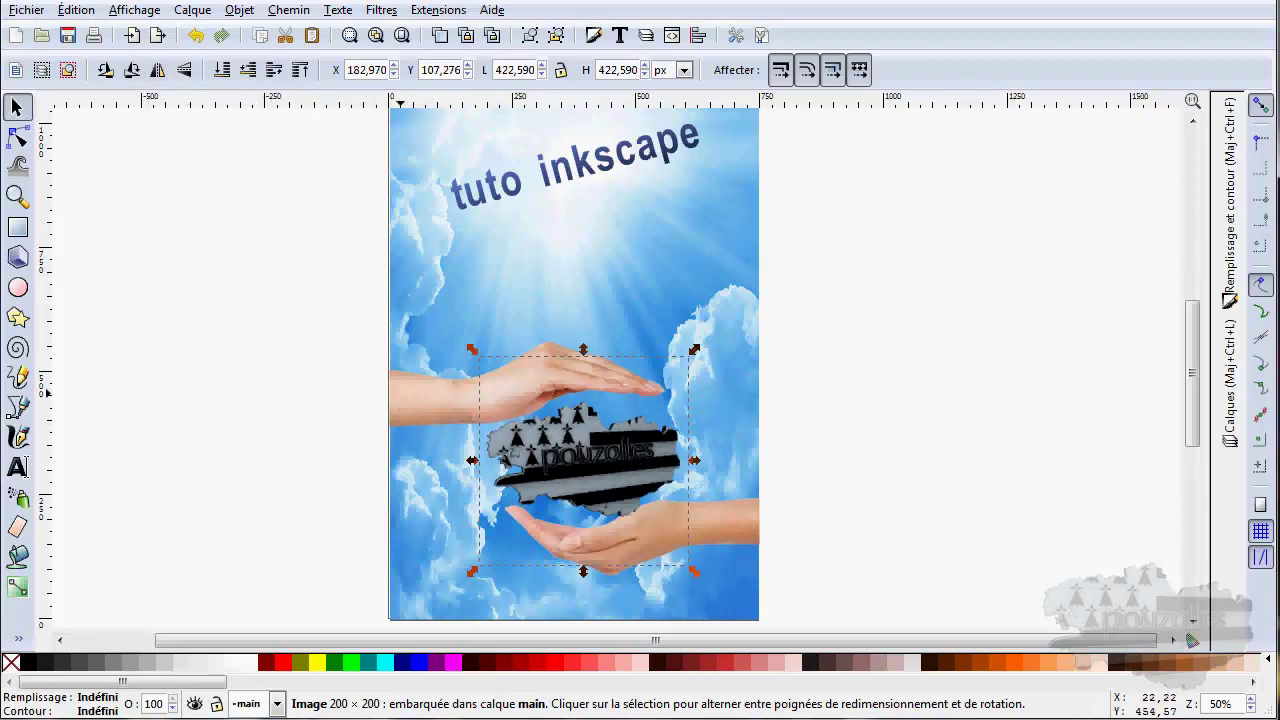
key(Tab)
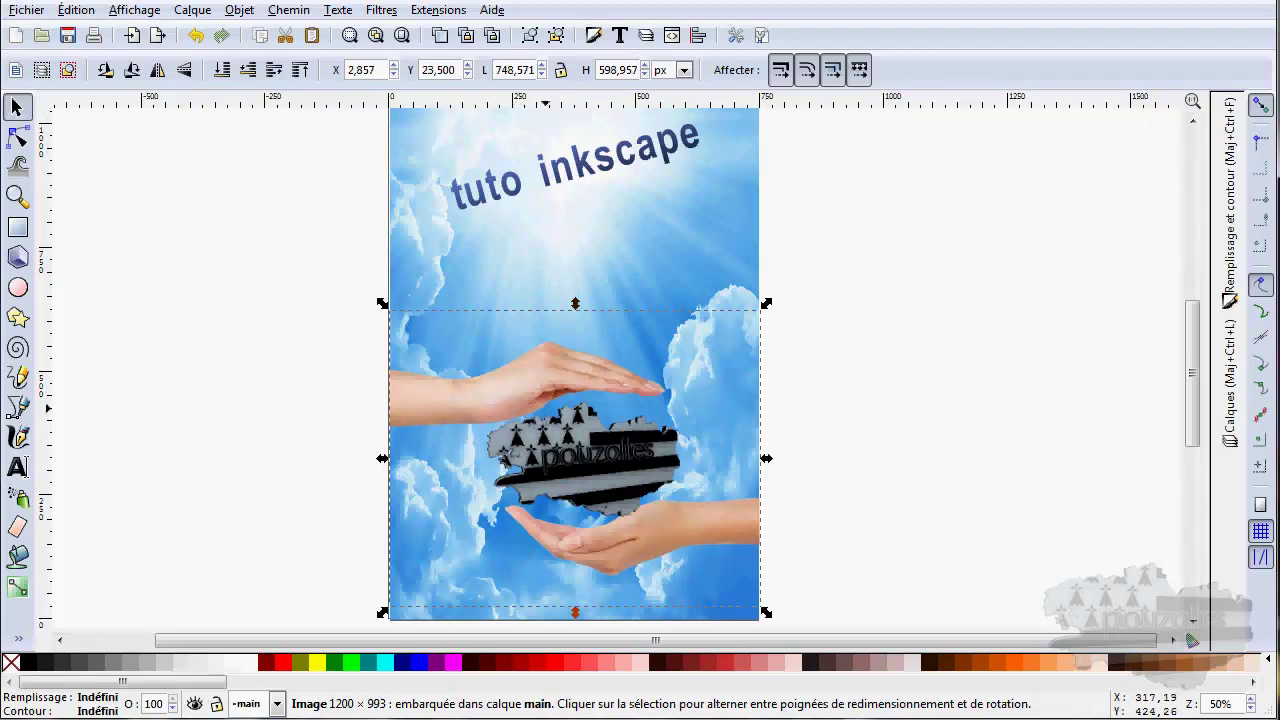
Flip the hands picture horizontally, then test and revert a vertical flip
click(157, 72)
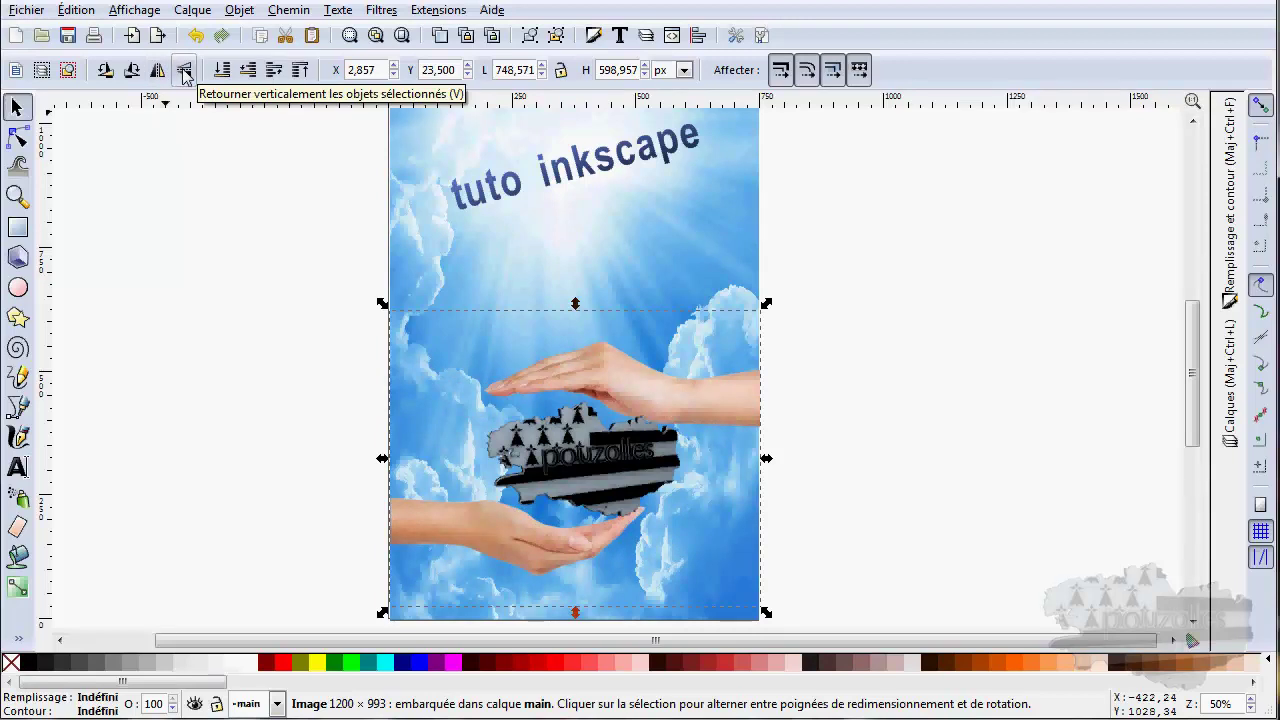
click(184, 72)
click(184, 72)
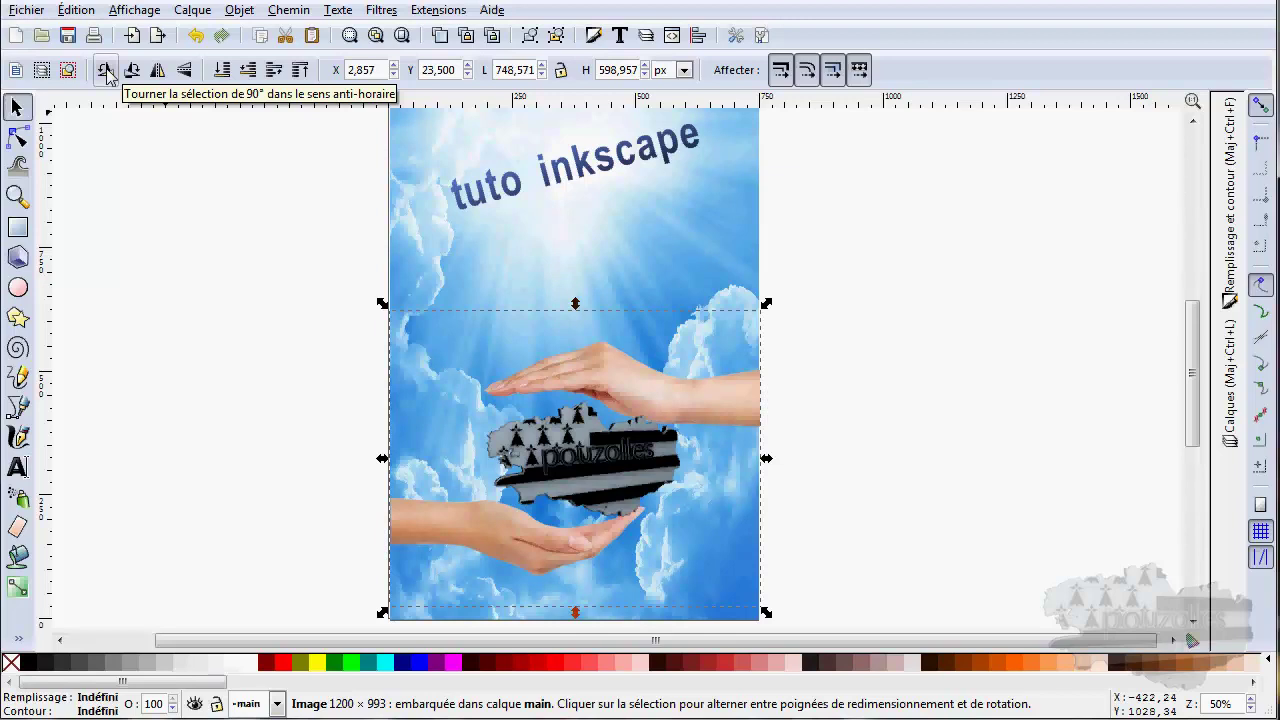
click(105, 70)
click(105, 70)
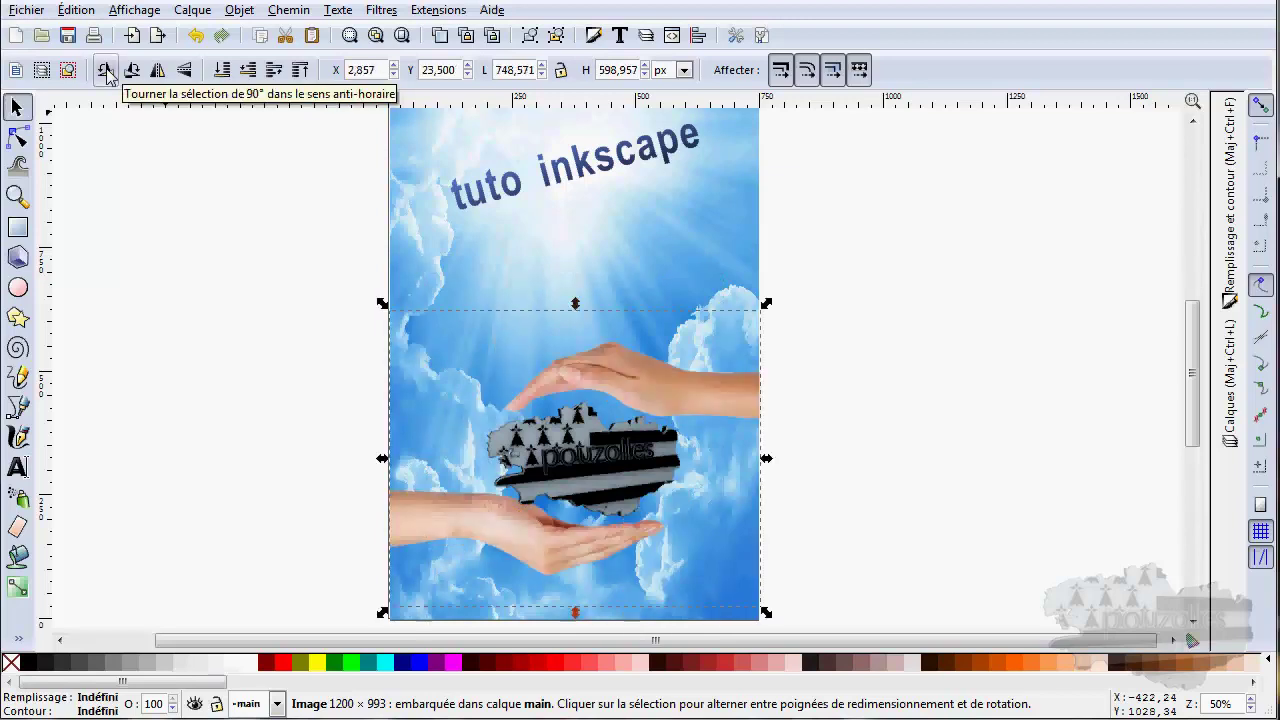
click(105, 70)
click(105, 70)
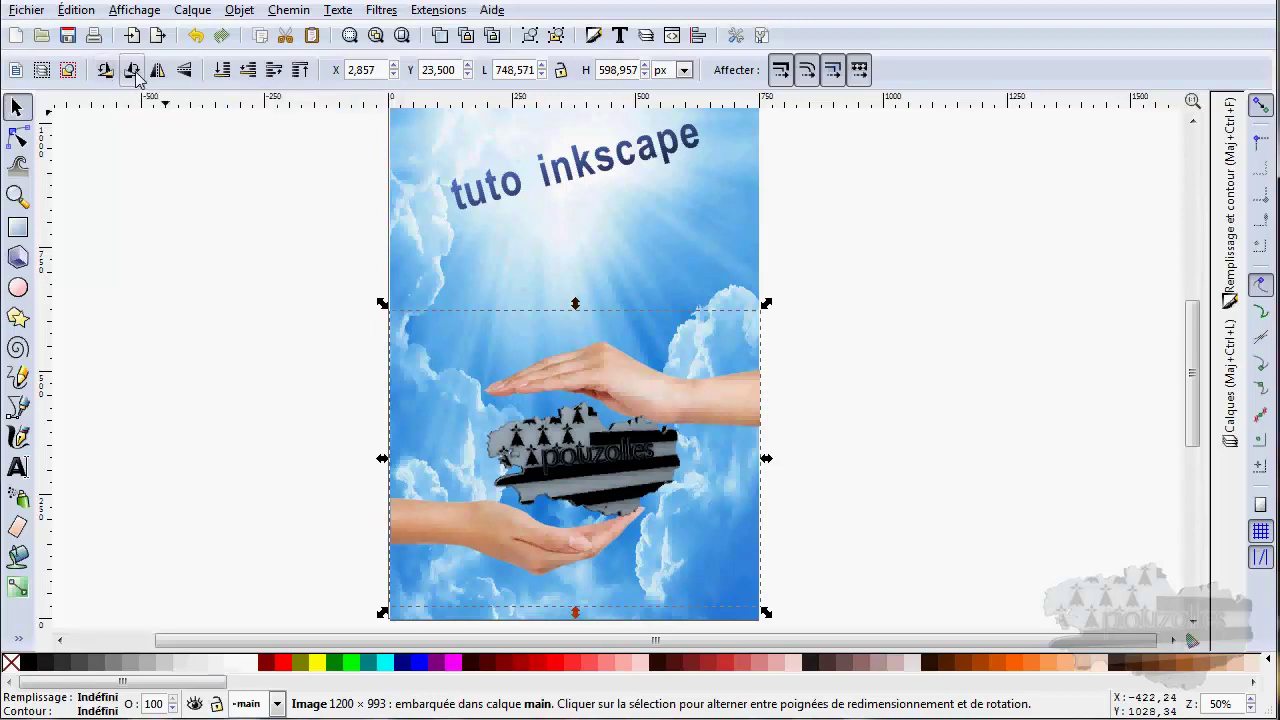
click(132, 72)
click(132, 72)
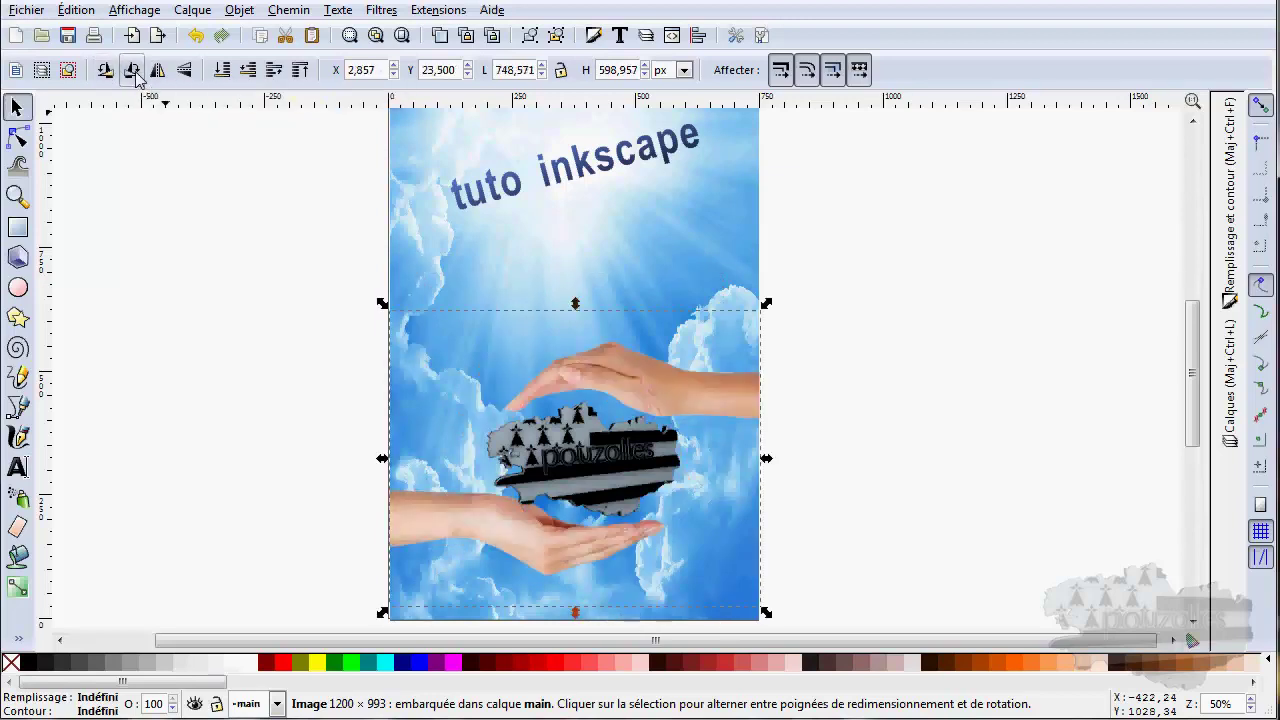
click(132, 72)
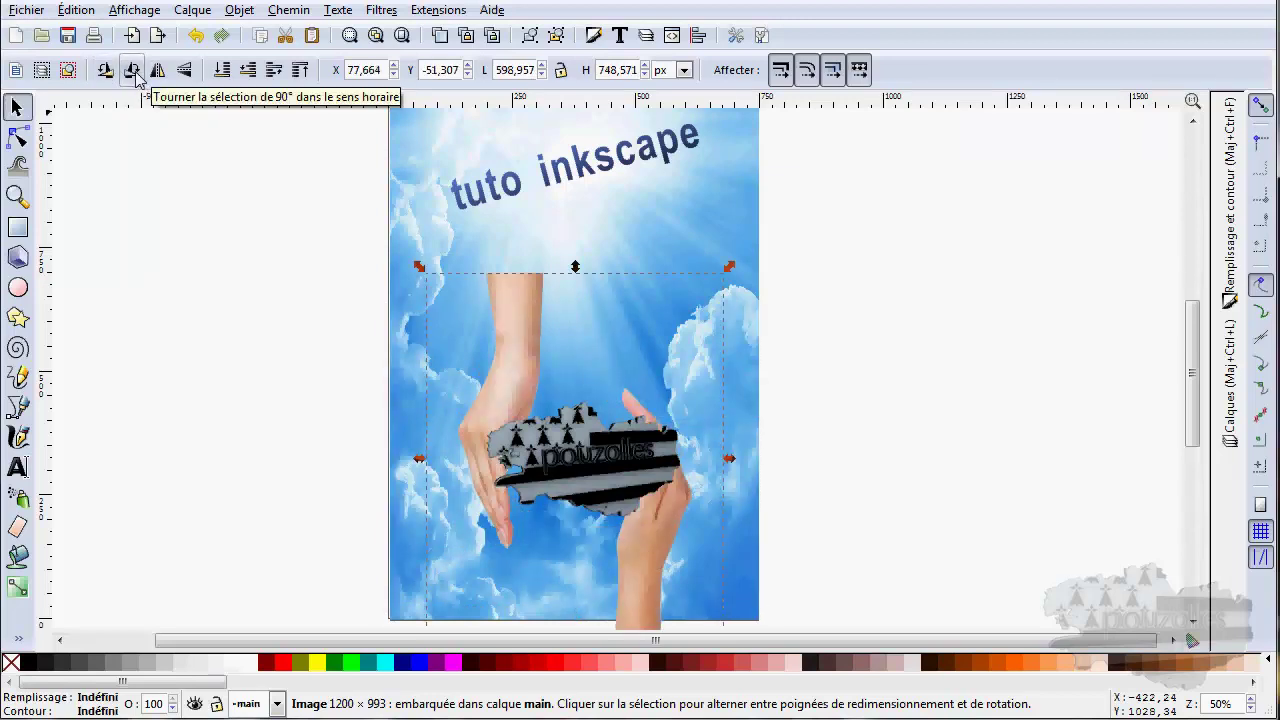
click(132, 72)
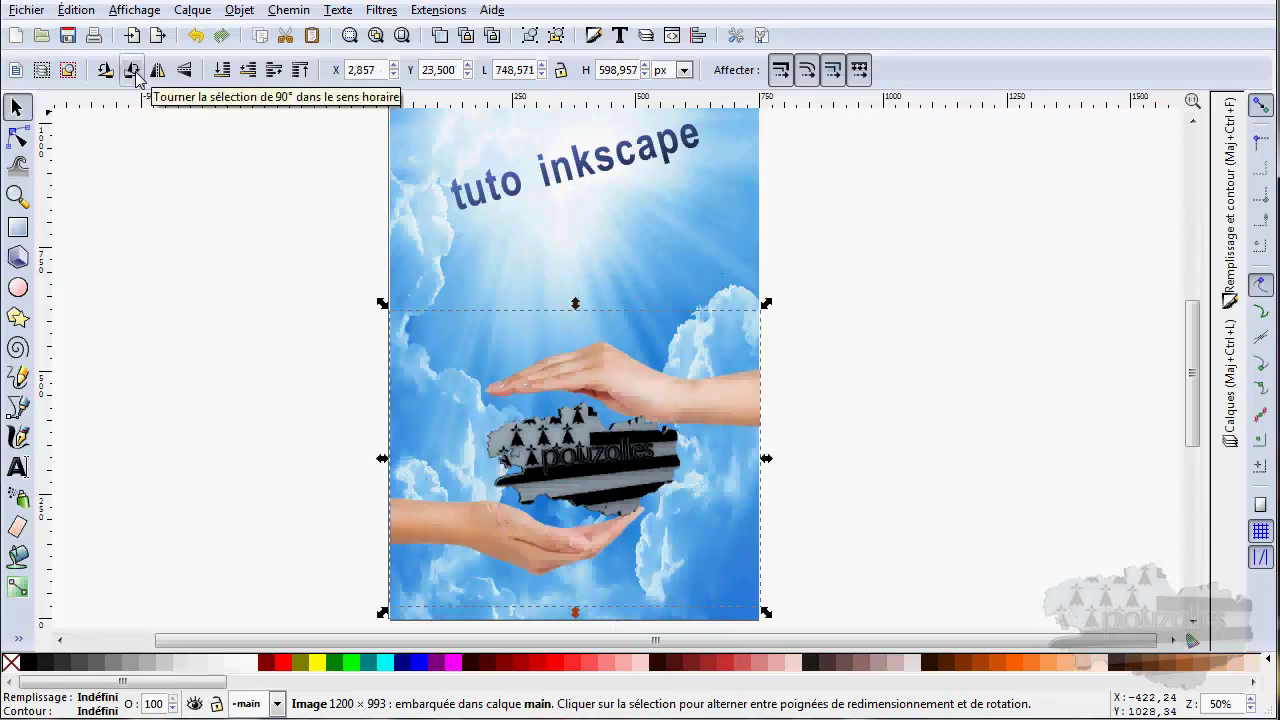
click(132, 72)
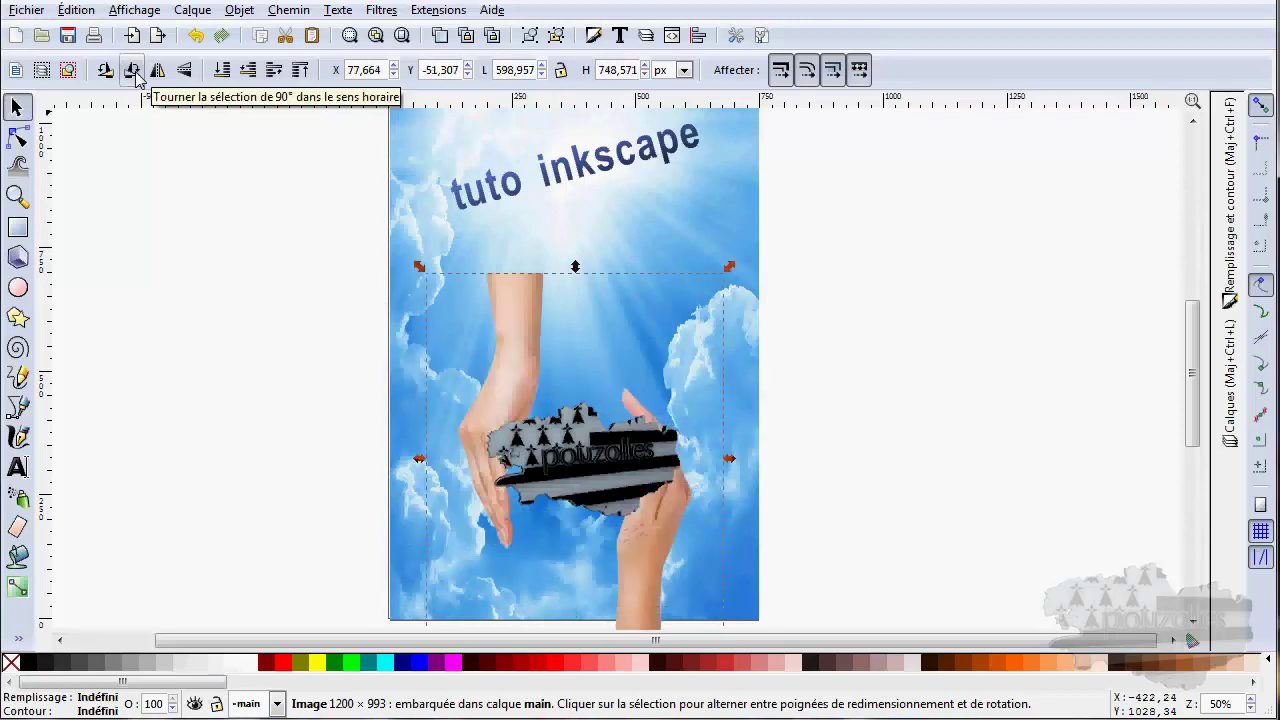
click(132, 72)
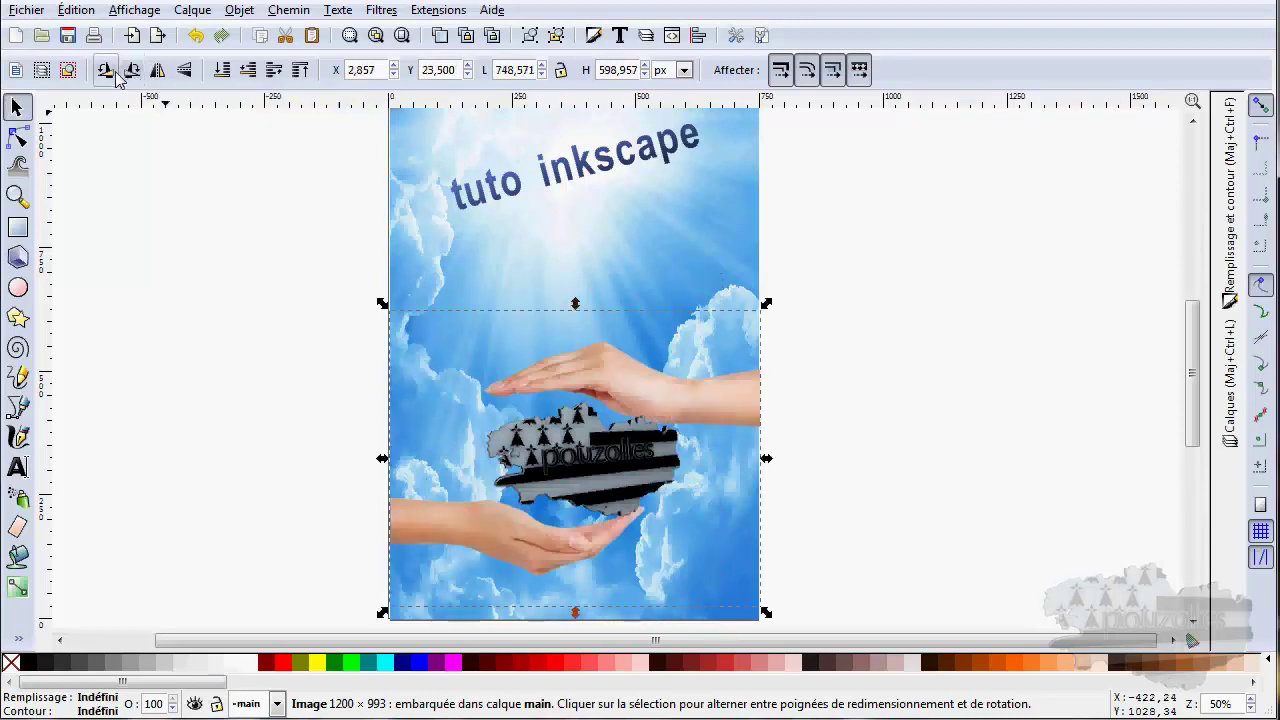
click(106, 72)
click(110, 77)
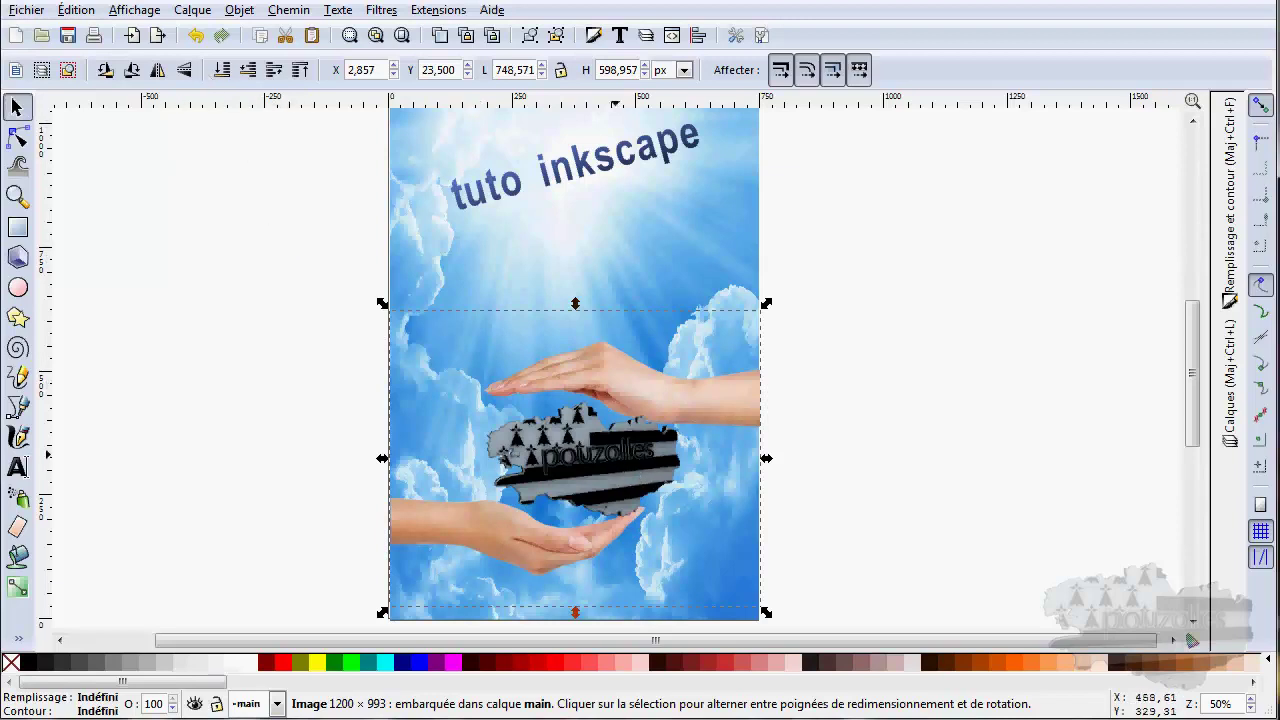
Drag the flag logo left and up to centre it between the hands at X 116.300, Y 117.376
drag(628, 485, 572, 452)
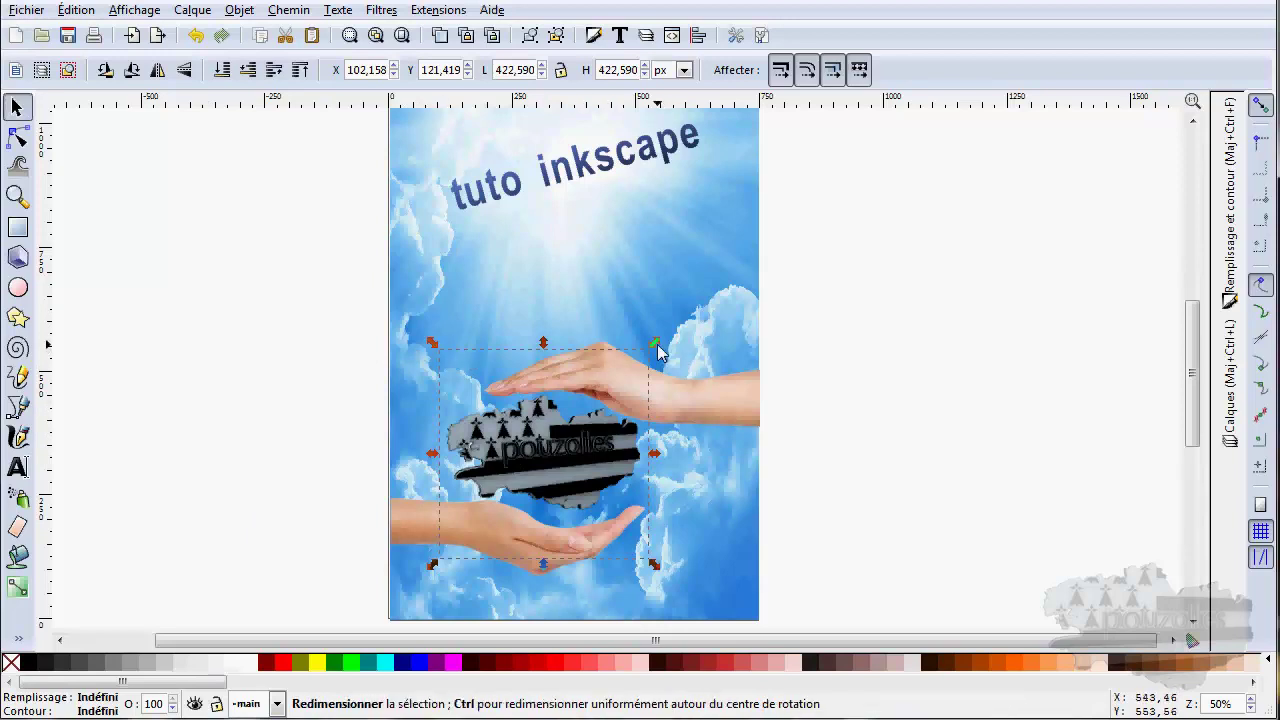
mouse_move(657, 344)
mouse_down()
mouse_move(607, 281)
mouse_move(694, 343)
mouse_move(679, 286)
mouse_move(671, 313)
mouse_up()
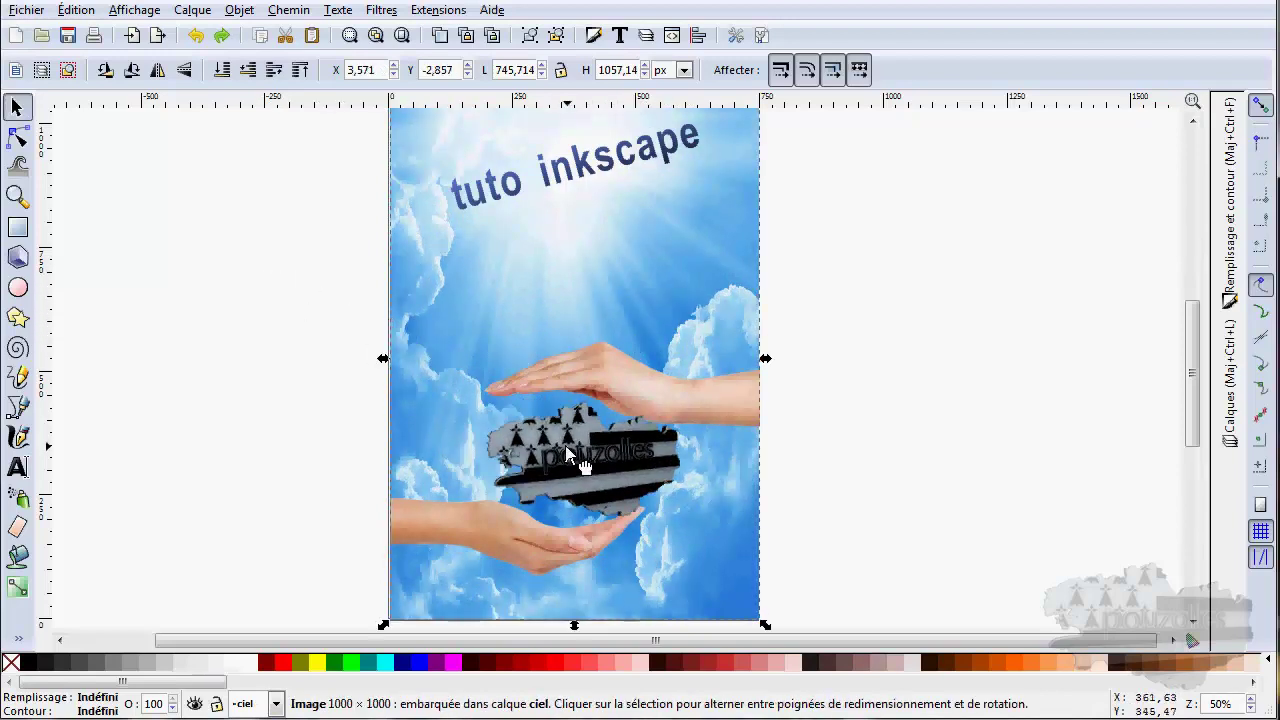
drag(575, 459, 545, 459)
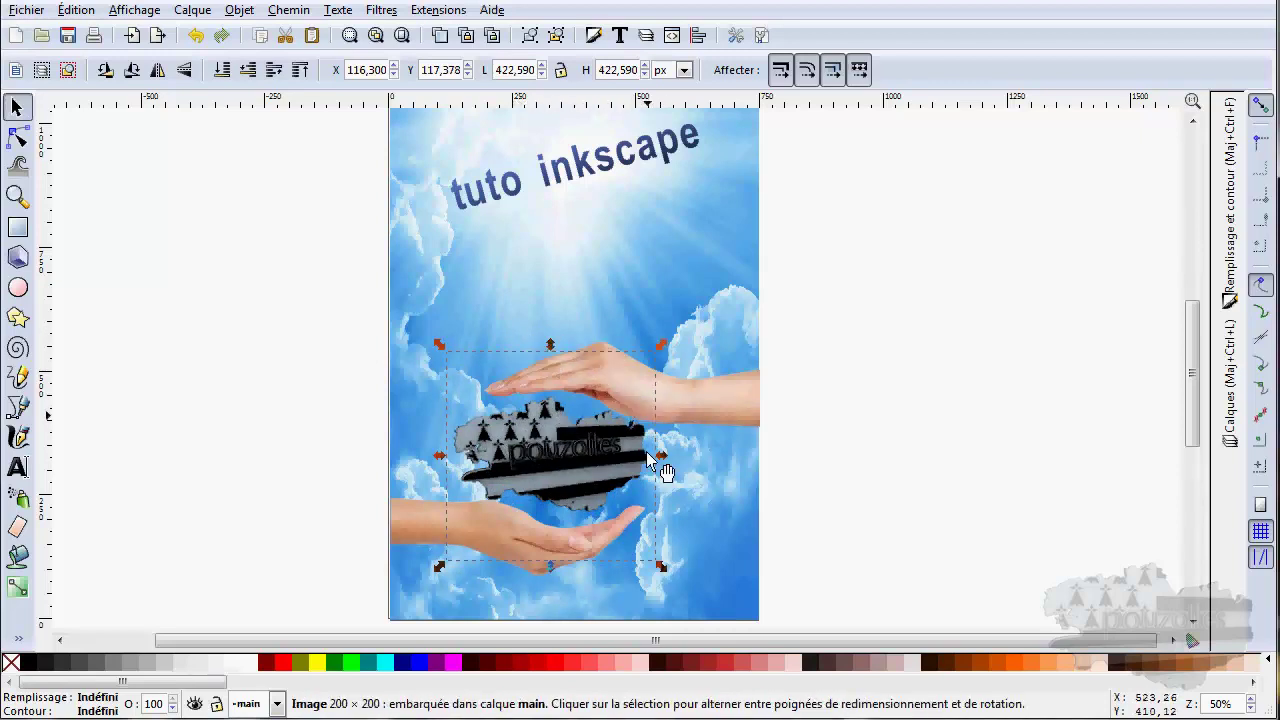
Try a 33° upward skew on the flag logo, then undo it
click(564, 452)
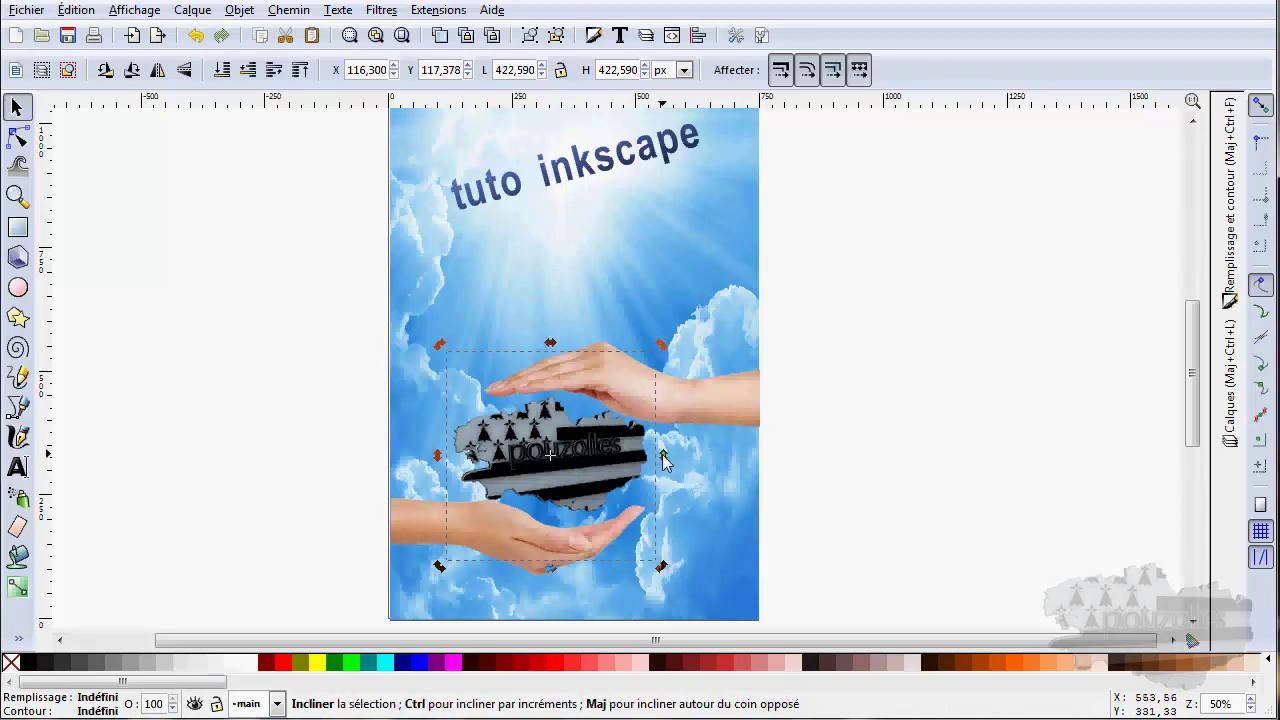
mouse_move(664, 460)
mouse_down()
mouse_move(650, 393)
mouse_move(645, 540)
mouse_move(624, 467)
mouse_up()
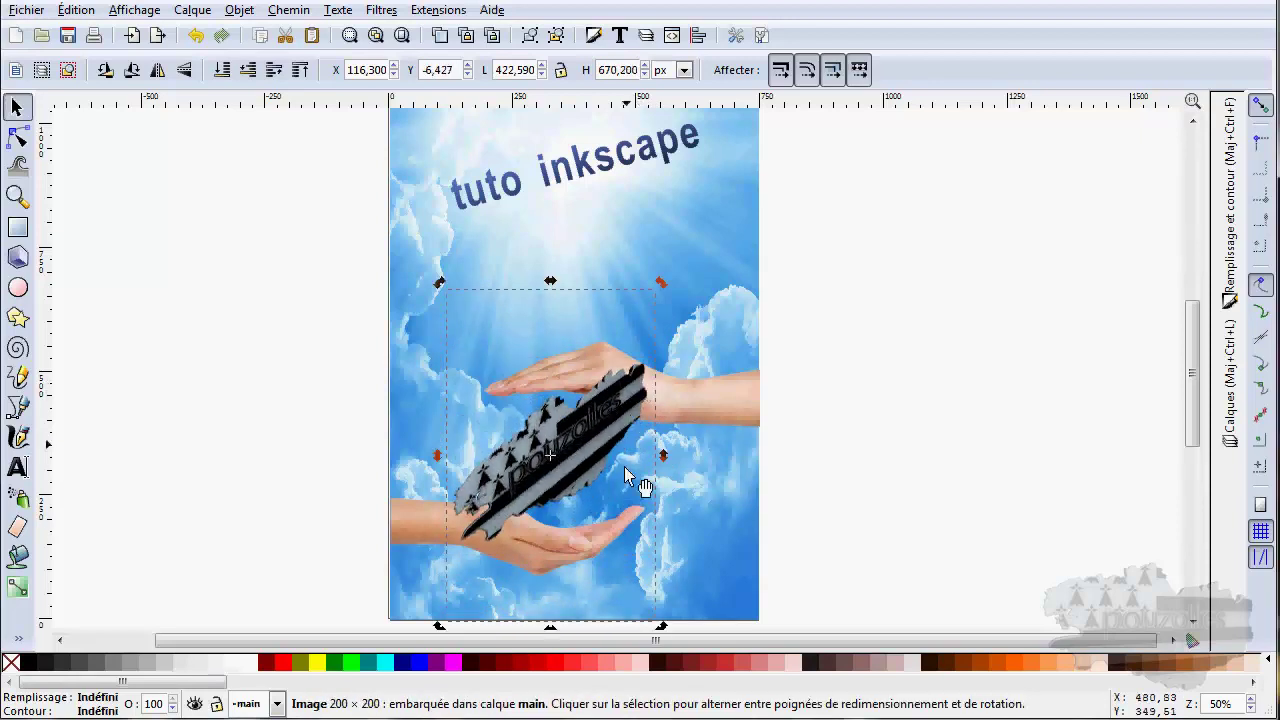
key(ctrl)
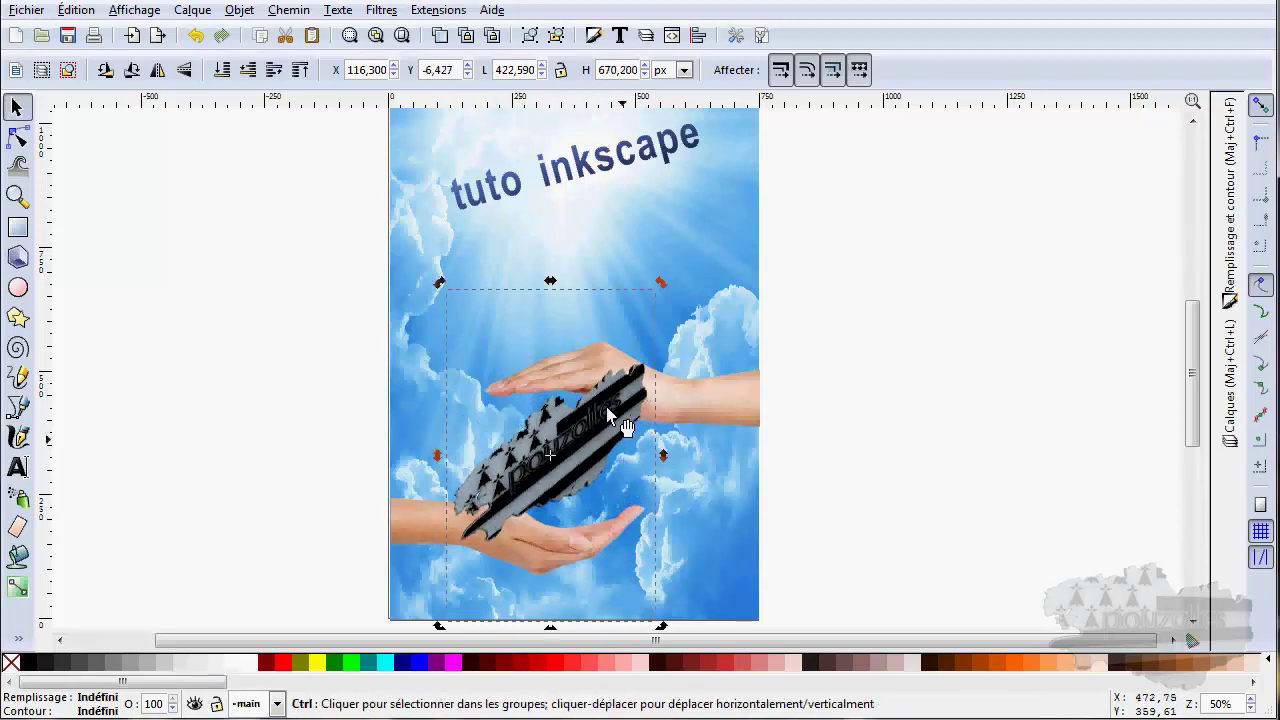
key(ctrl+z)
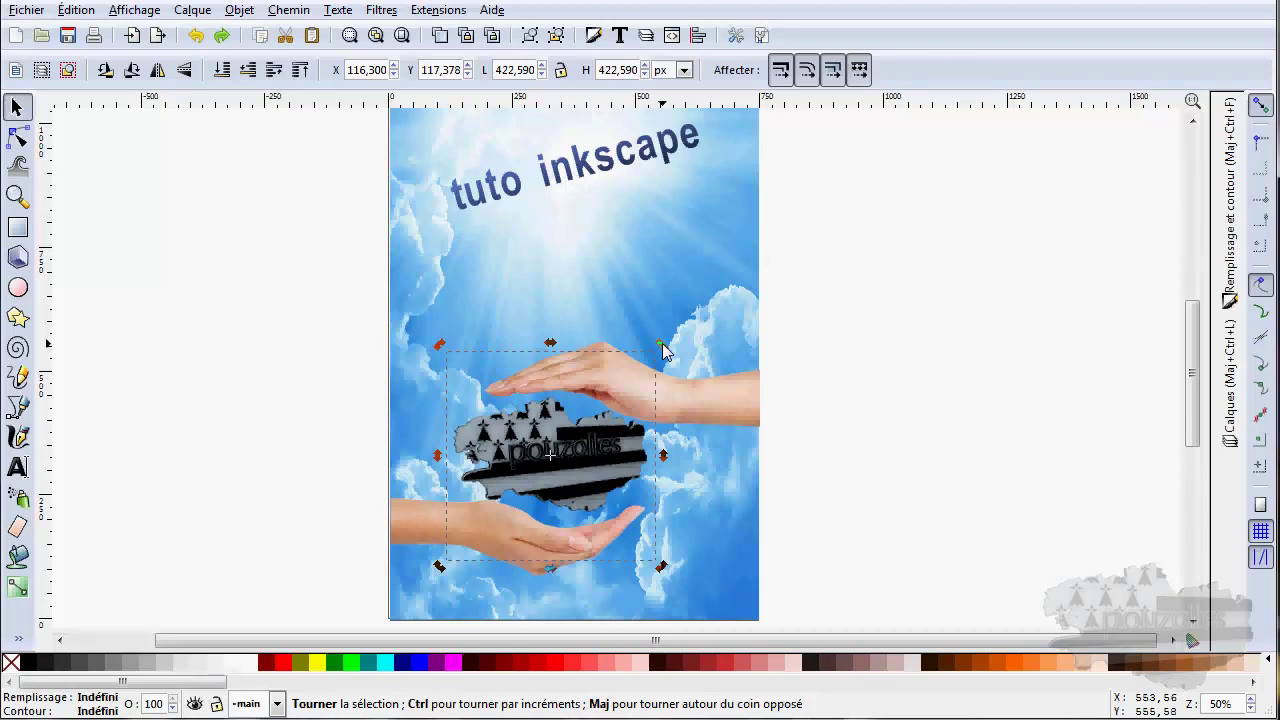
Tilt the flag logo about 3° between the hands, then select the sky image
mouse_move(663, 350)
mouse_down()
mouse_move(670, 453)
mouse_move(670, 360)
mouse_up()
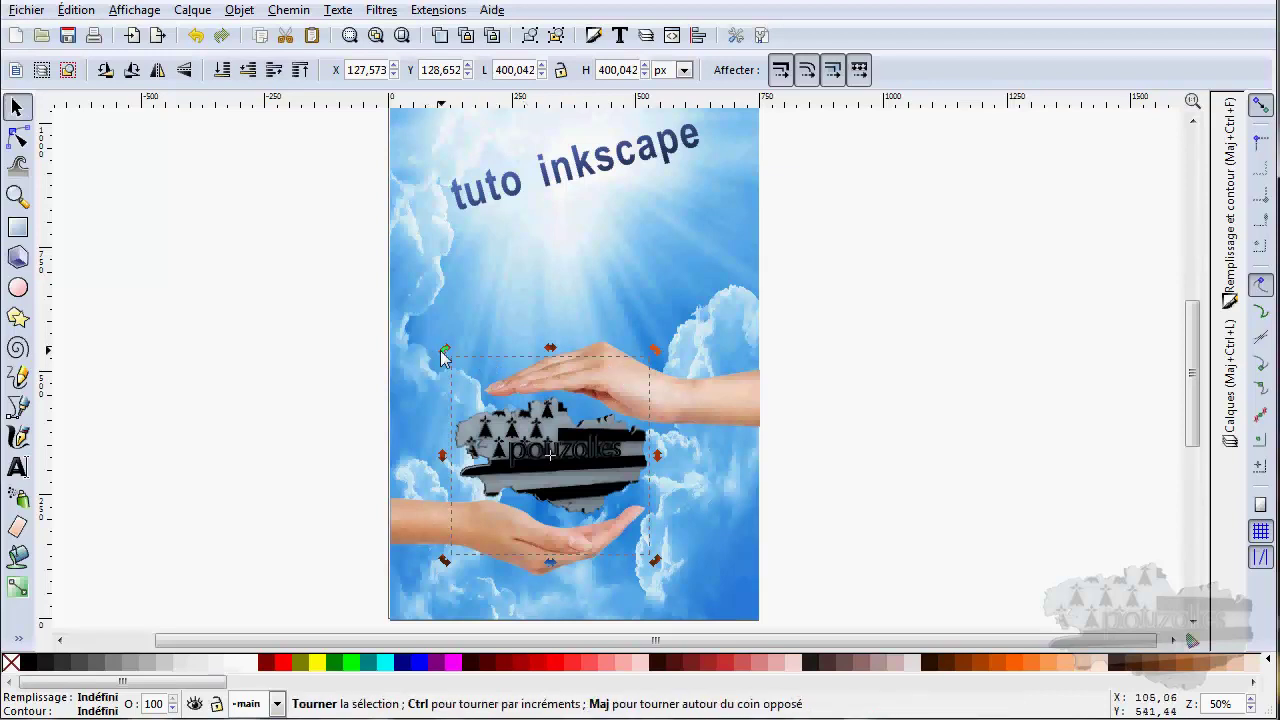
mouse_move(445, 355)
mouse_down()
mouse_move(438, 381)
mouse_move(447, 352)
mouse_up()
click(446, 344)
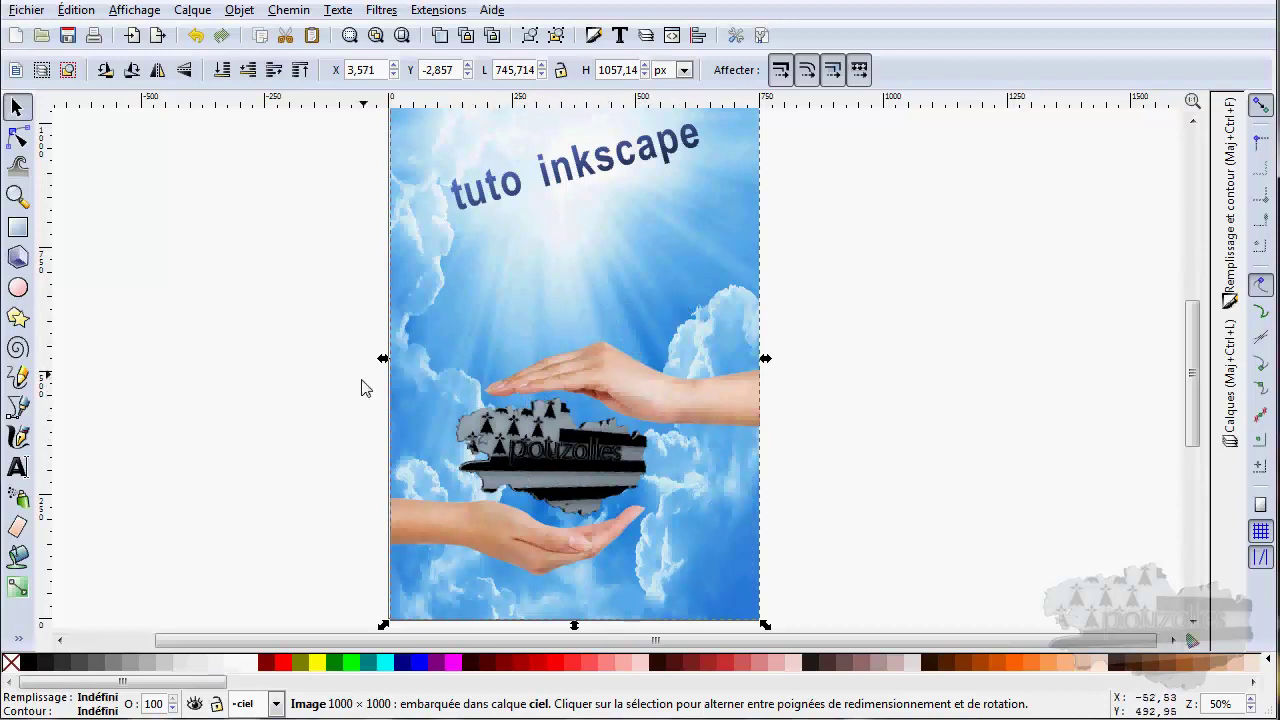
Open the Transform dialog and browse its Move, Scale, Rotate, Skew and Matrix tabs
click(240, 11)
click(275, 504)
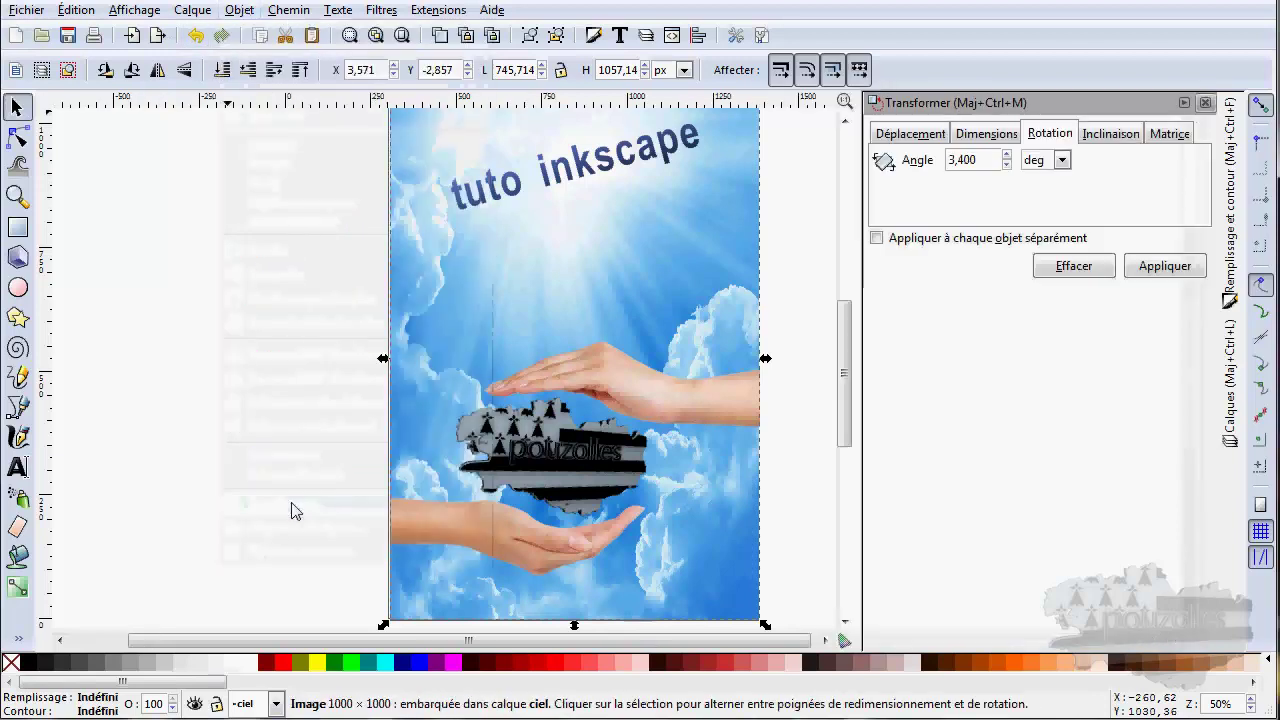
click(910, 134)
click(984, 136)
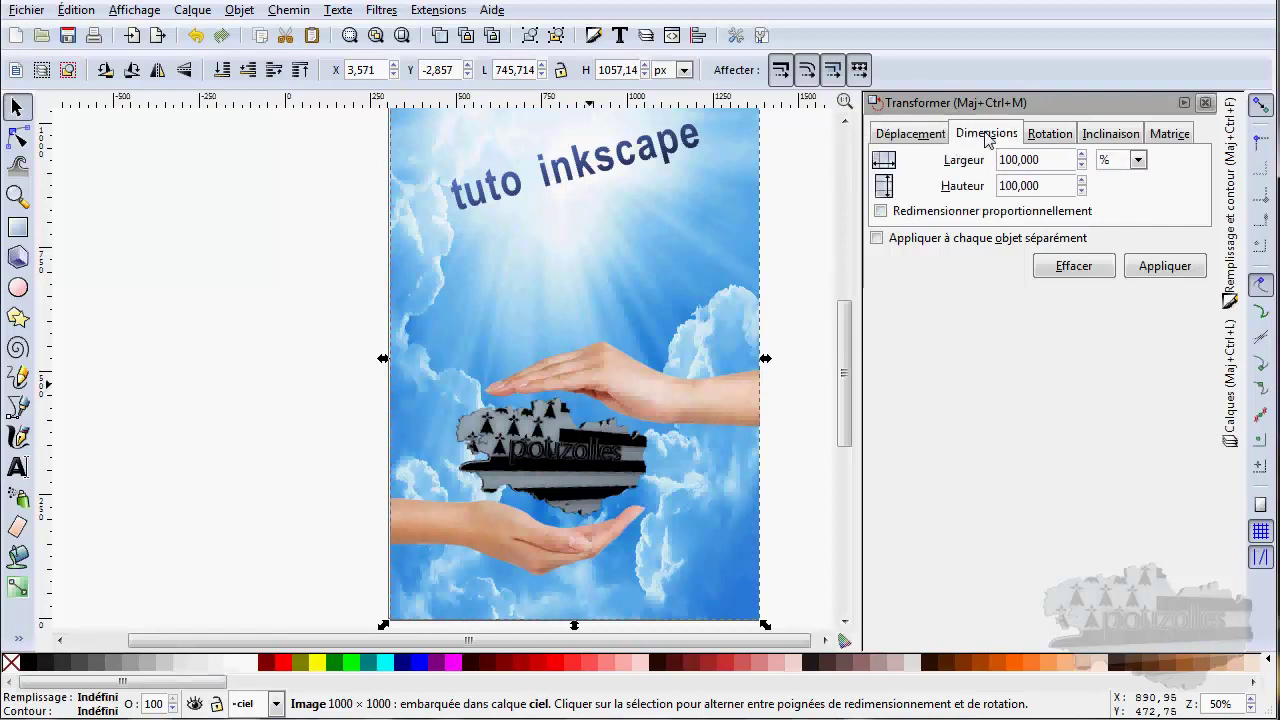
click(1050, 136)
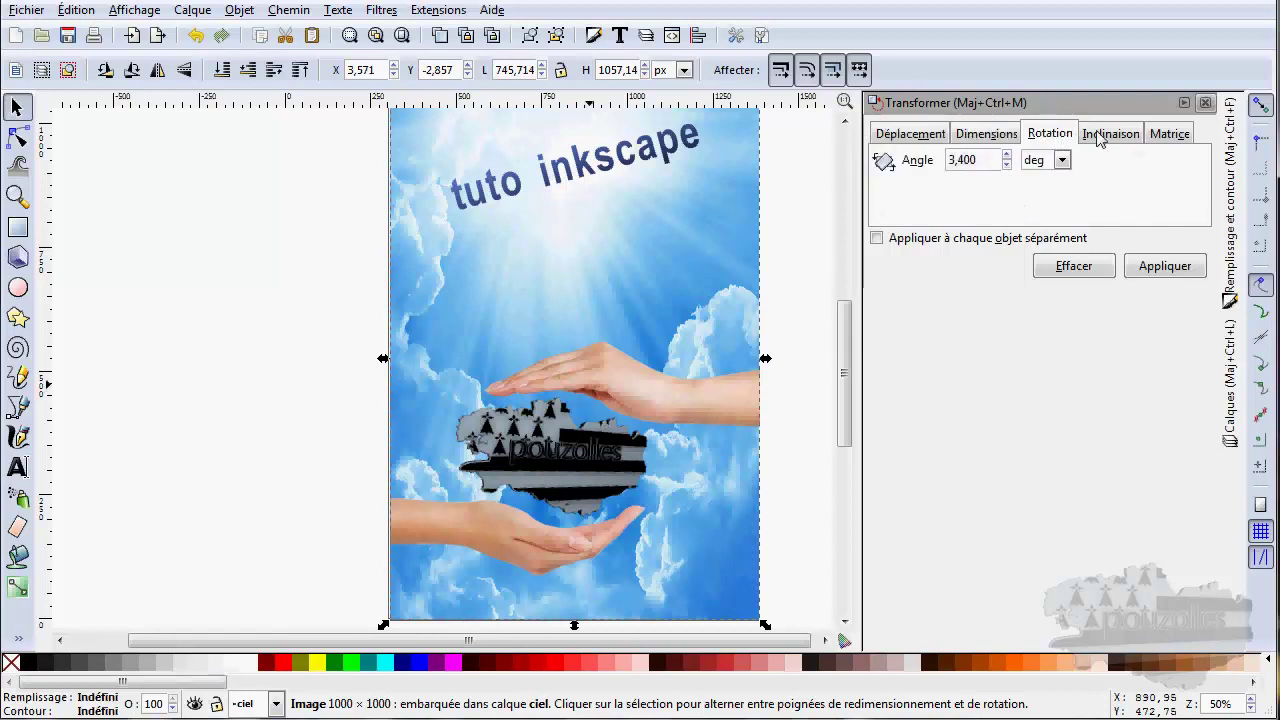
click(1100, 136)
click(1168, 136)
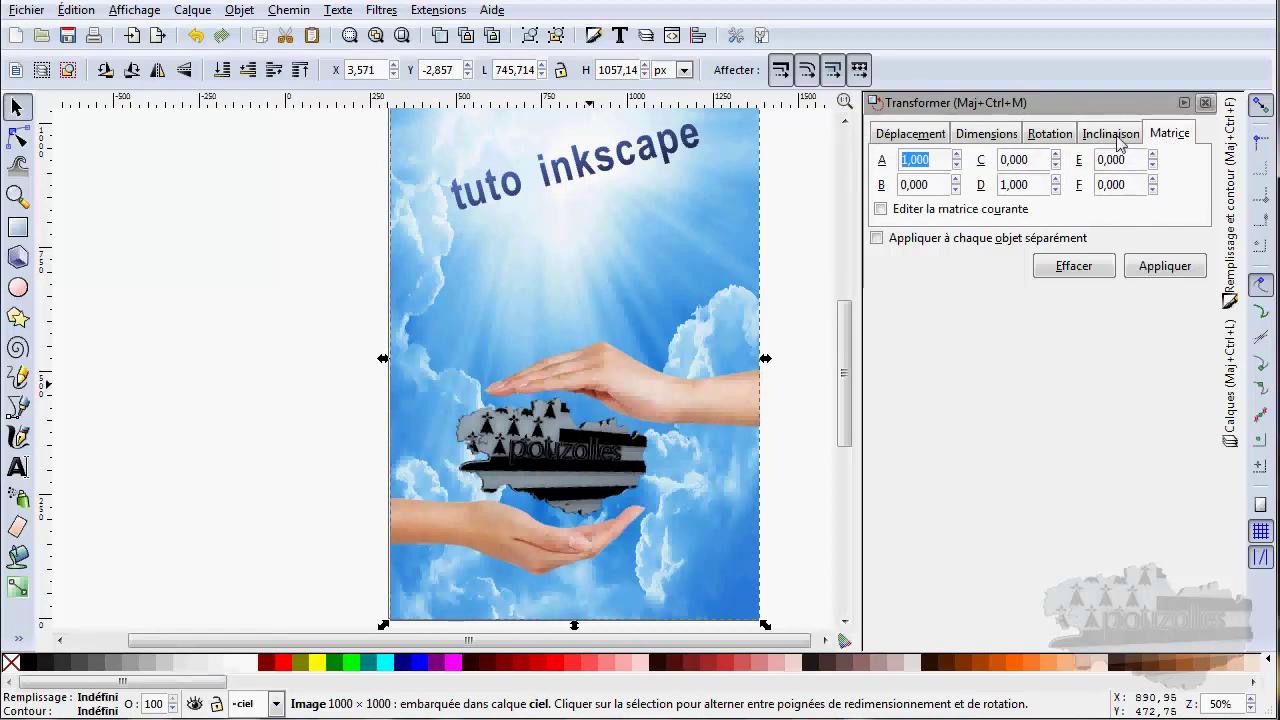
click(1050, 137)
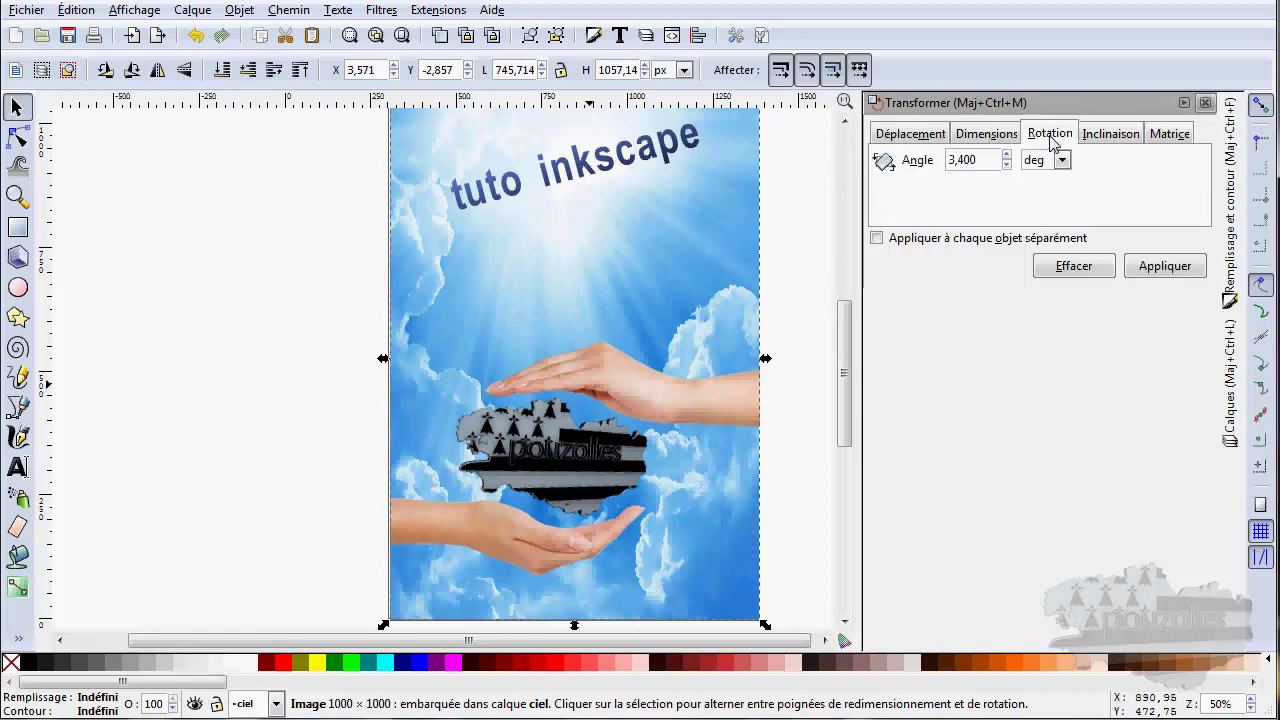
Set a -5.7° rotation in degrees, apply it to the sky image, then undo it
drag(976, 160, 940, 162)
text(0)
key(Return)
click(1063, 162)
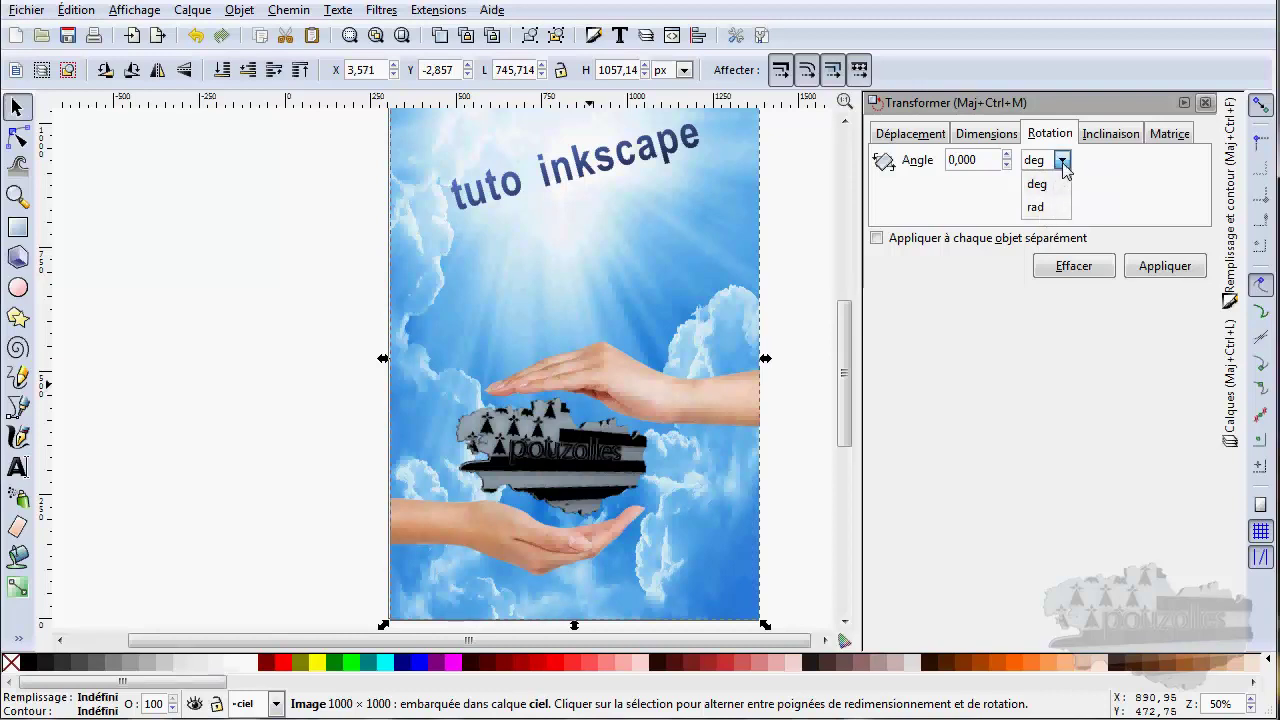
click(1063, 168)
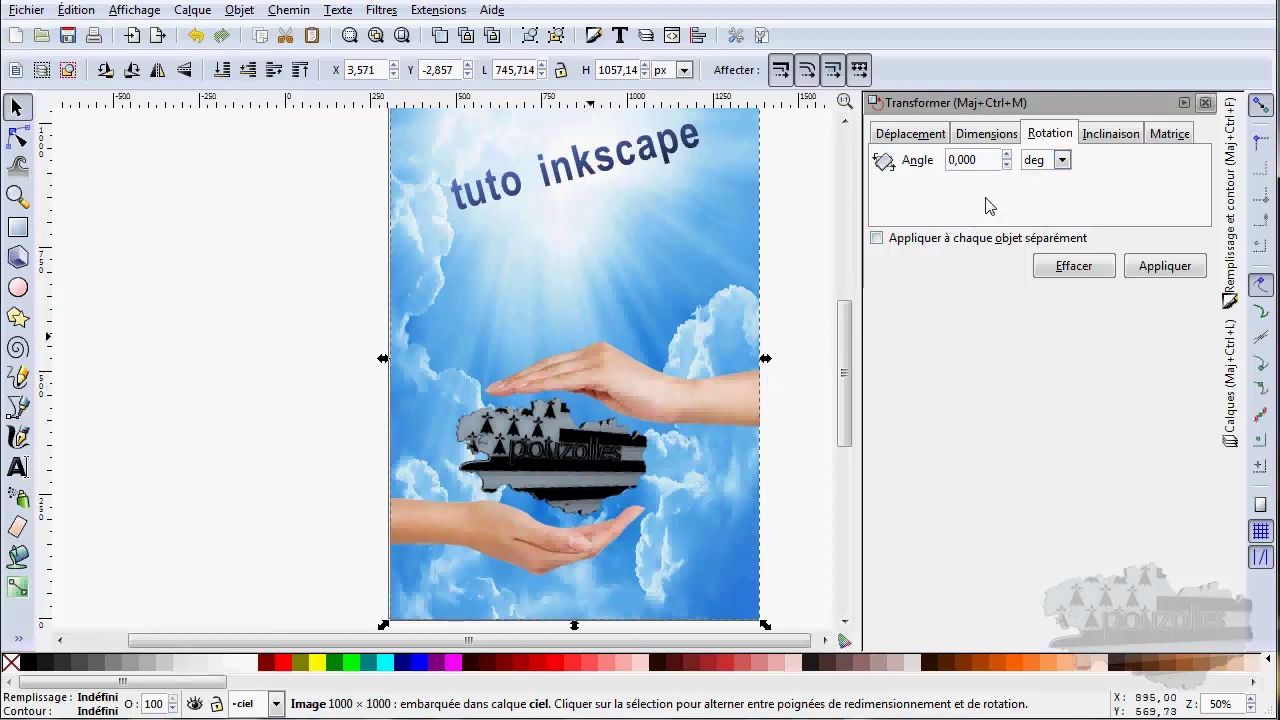
click(1006, 166)
click(1006, 166)
text(-5,700)
click(1158, 274)
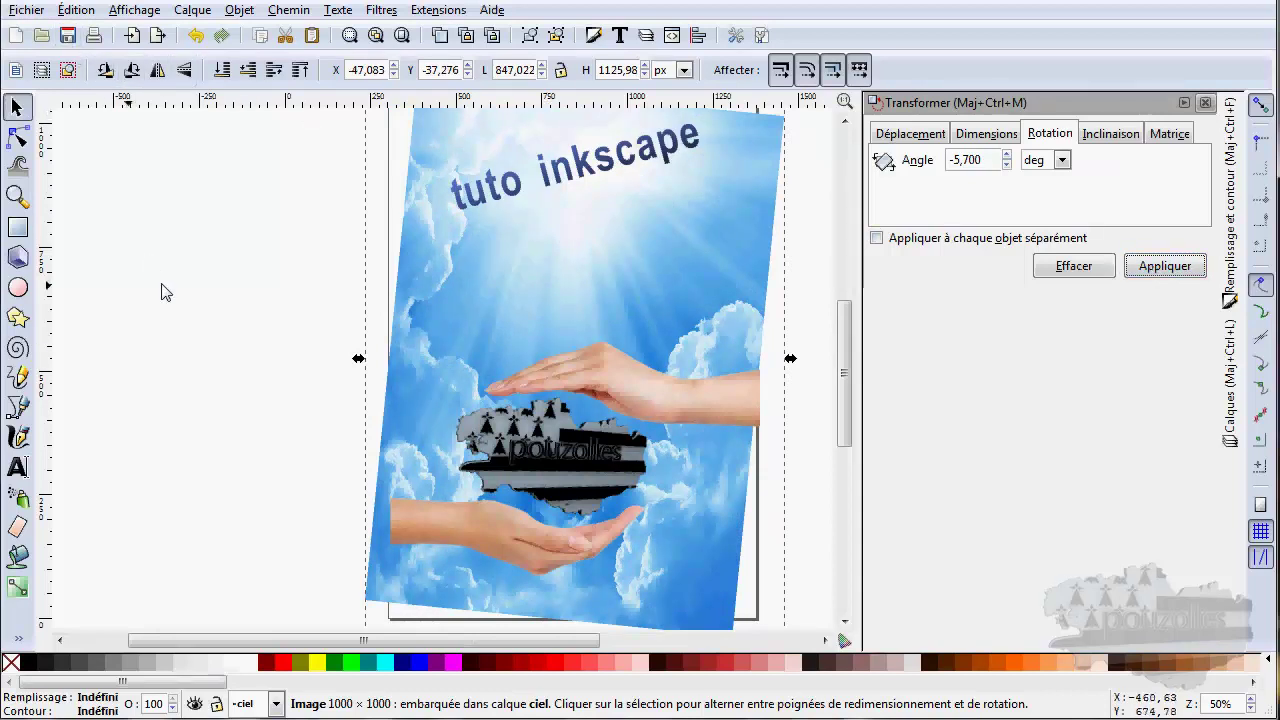
key(ctrl+z)
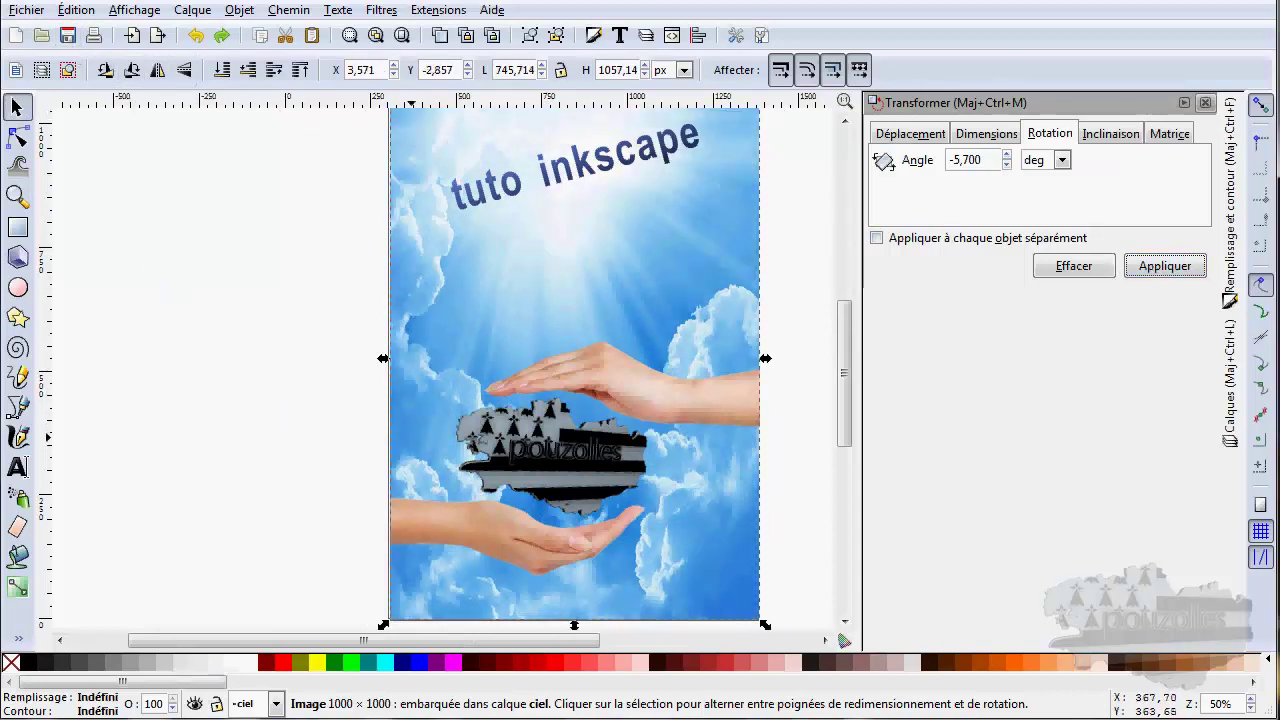
Apply -5.7° and slightly smaller rotations to the flag logo, then revert them to nearly level
click(590, 455)
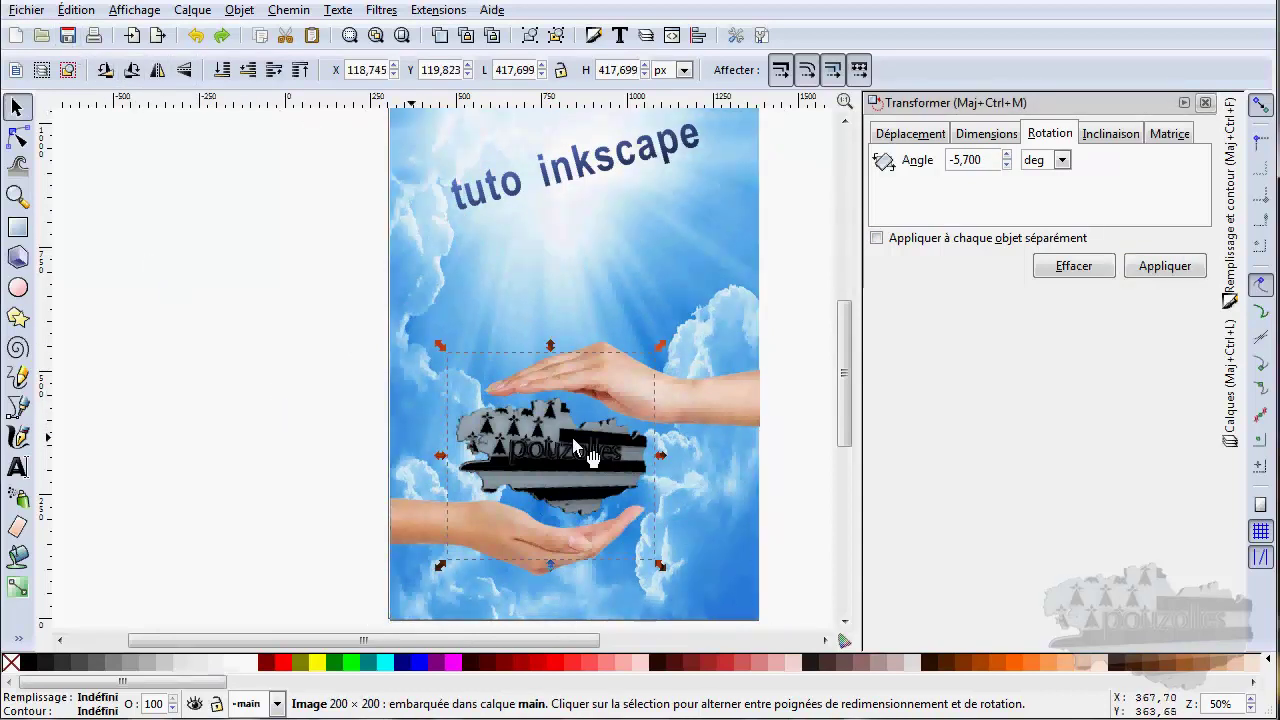
click(1163, 273)
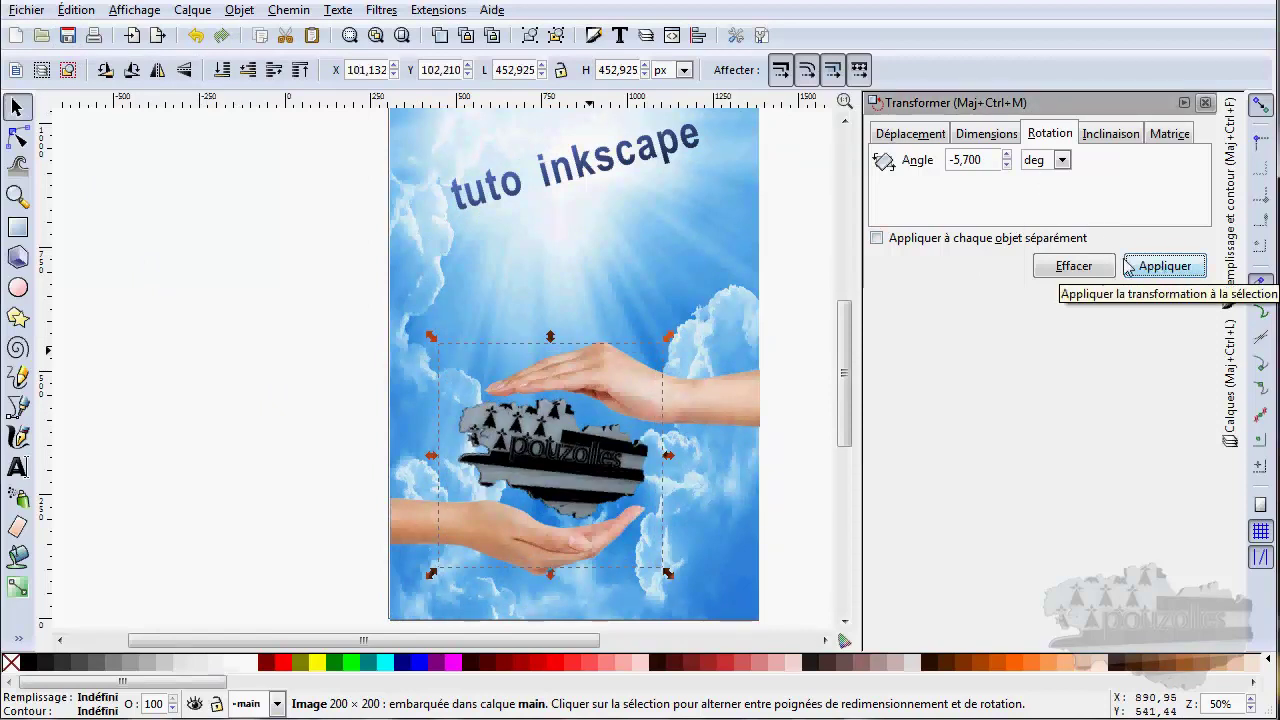
double_click(1006, 155)
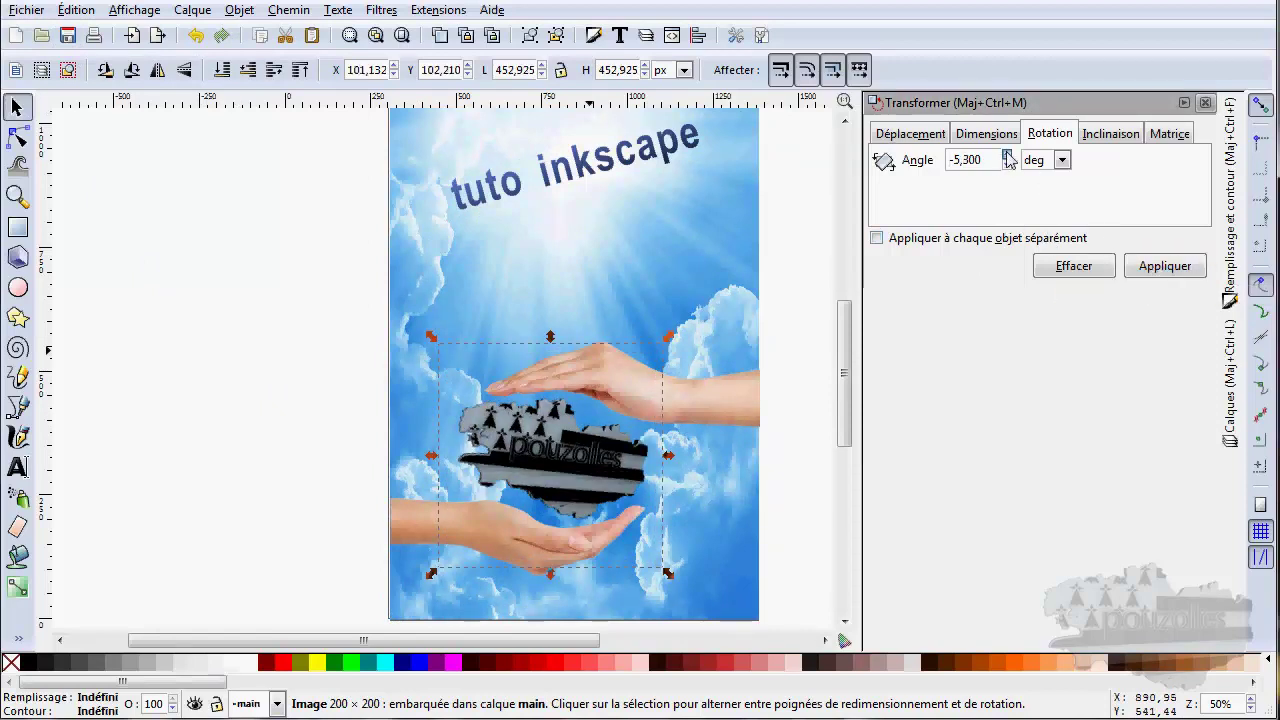
click(1006, 155)
click(1160, 278)
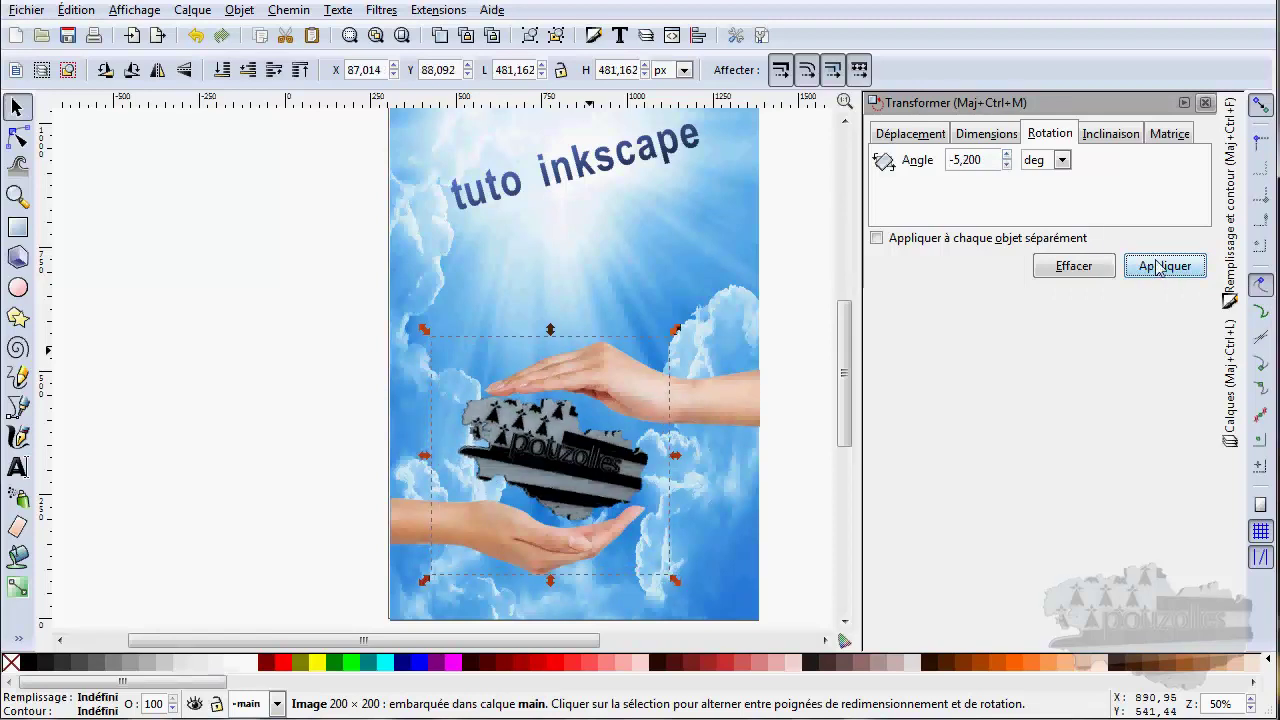
click(1006, 156)
click(1145, 266)
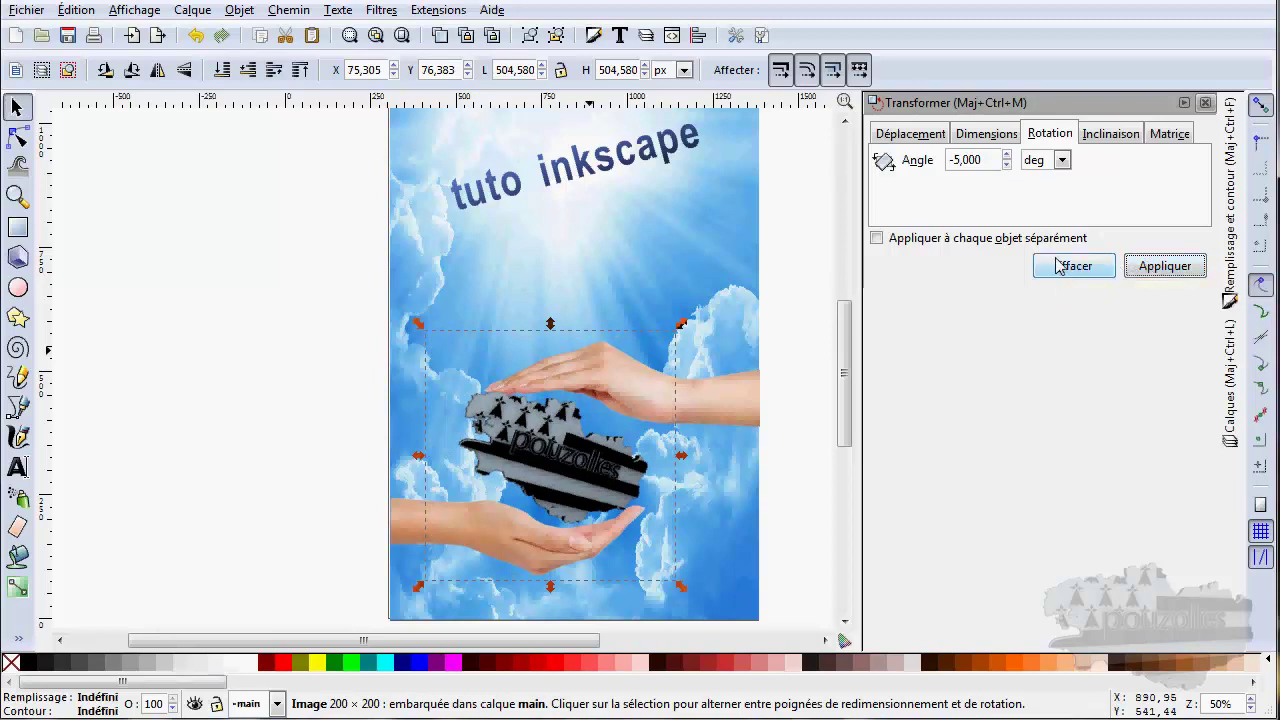
key(Return)
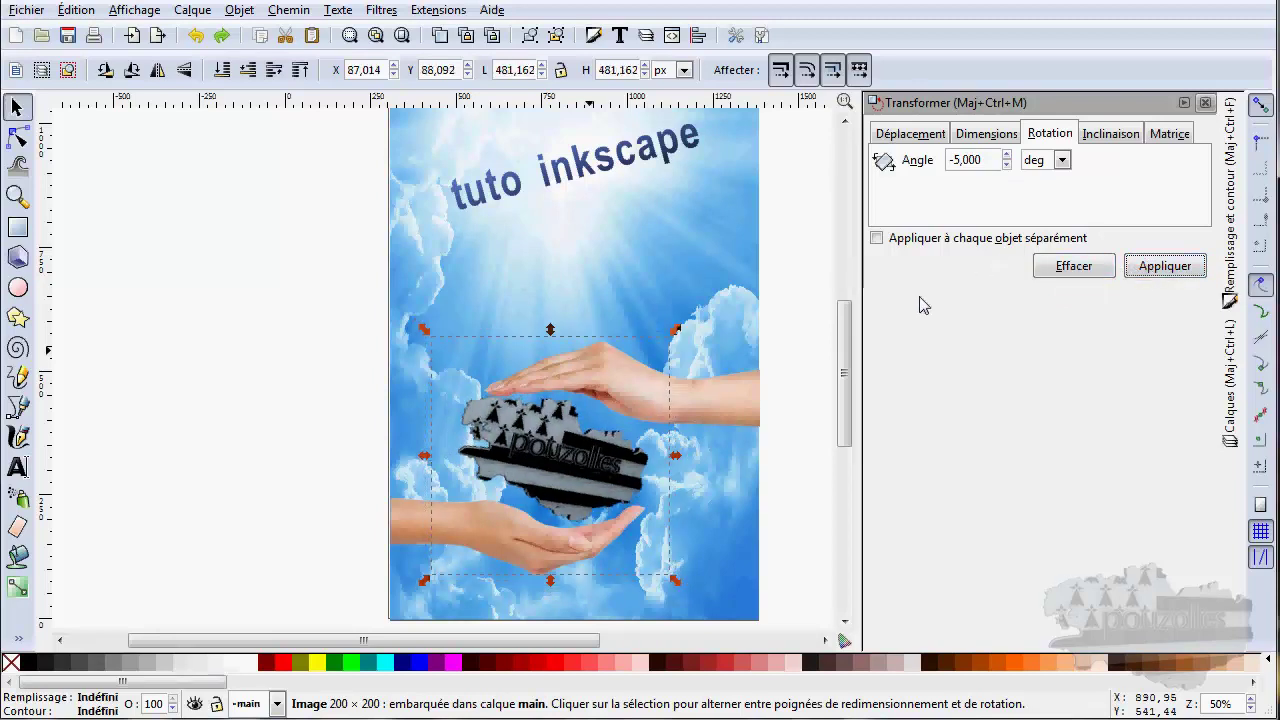
key(Return)
key(Return)
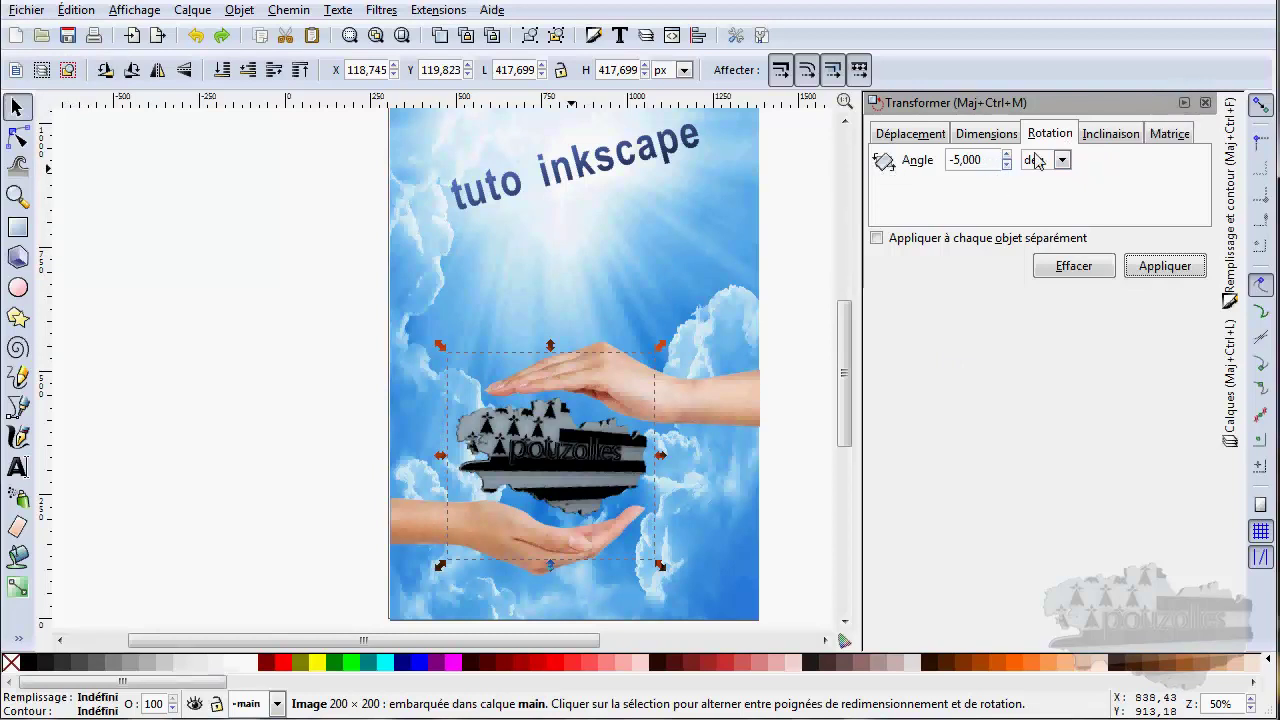
Collapse the Transform dialog, tilt the flag logo slightly with a corner rotate handle, then deselect
click(1184, 102)
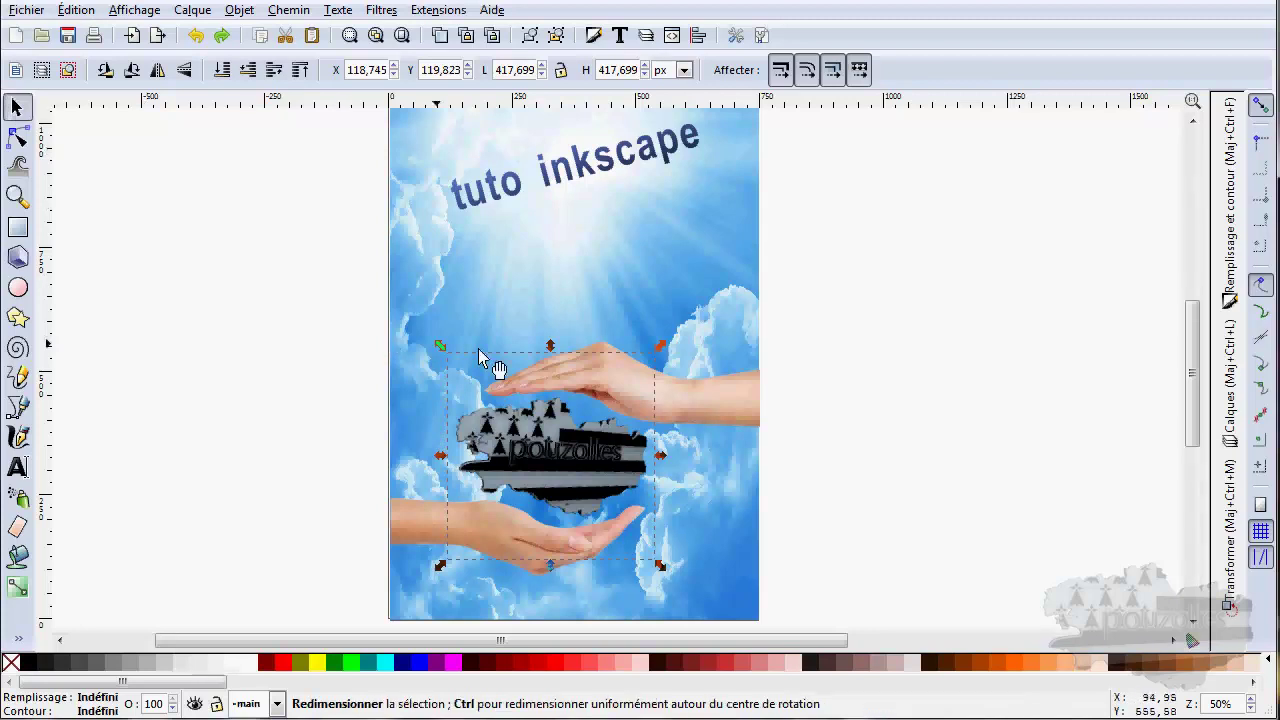
click(570, 447)
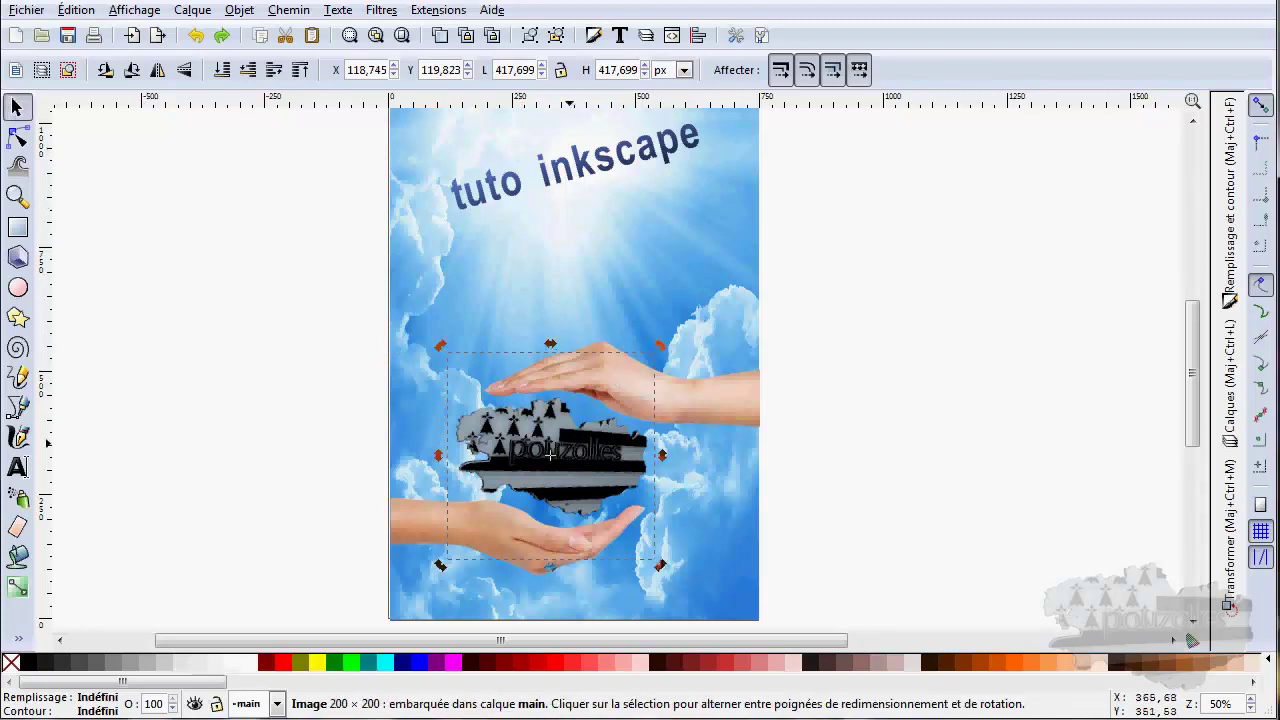
click(660, 350)
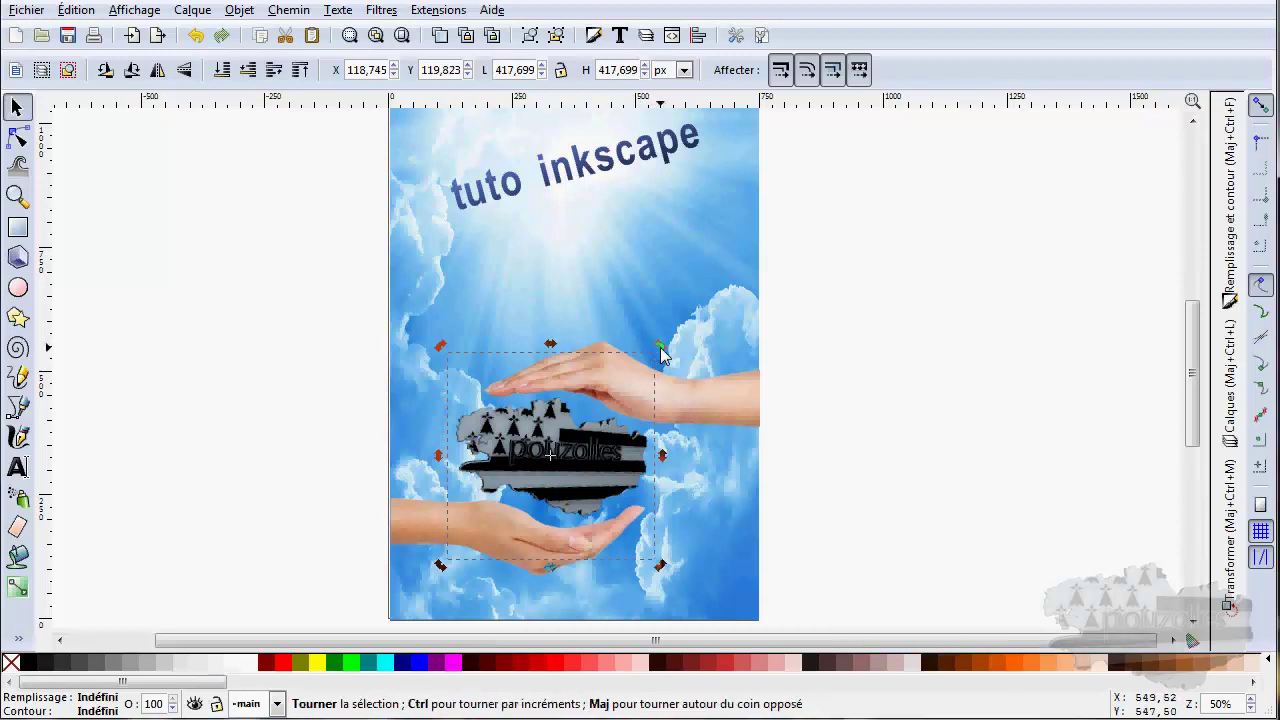
mouse_move(660, 350)
mouse_down()
mouse_move(628, 378)
mouse_move(579, 477)
mouse_move(586, 430)
mouse_up()
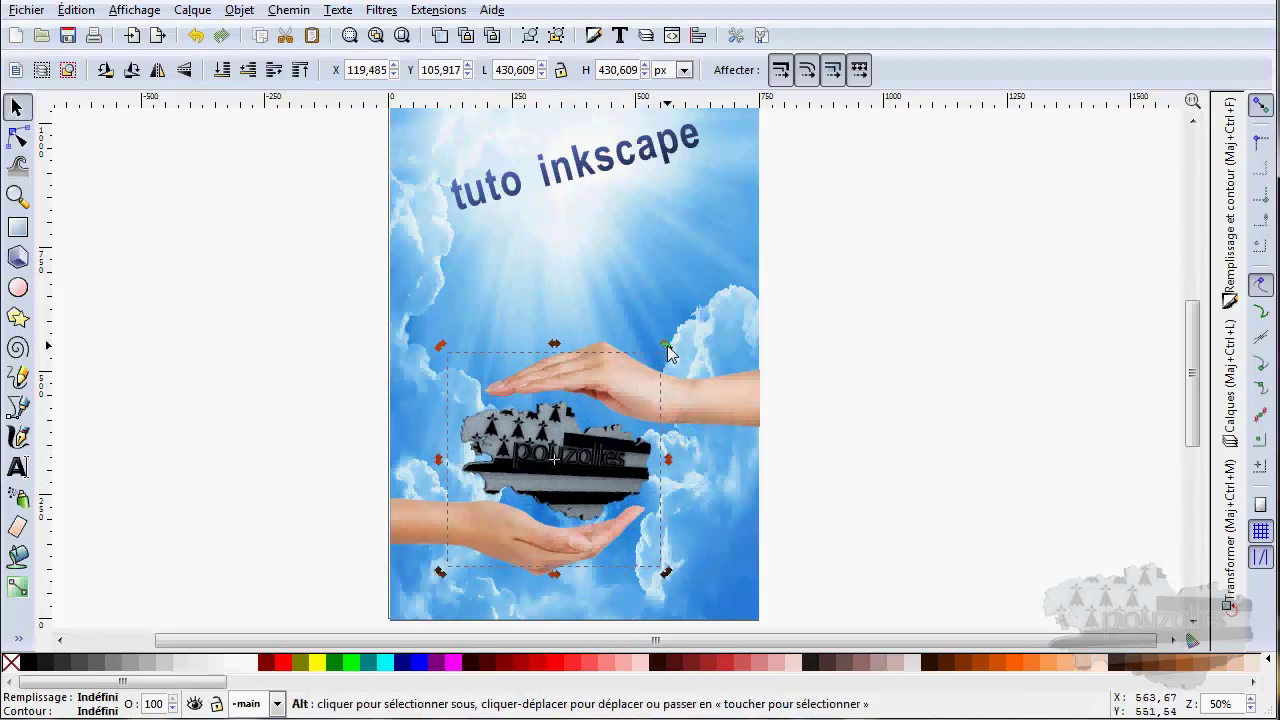
mouse_move(665, 347)
mouse_down()
mouse_move(619, 404)
mouse_move(599, 454)
mouse_move(634, 384)
mouse_move(600, 494)
mouse_move(534, 494)
mouse_move(538, 460)
mouse_move(605, 423)
mouse_move(610, 395)
mouse_up()
key(ctrl)
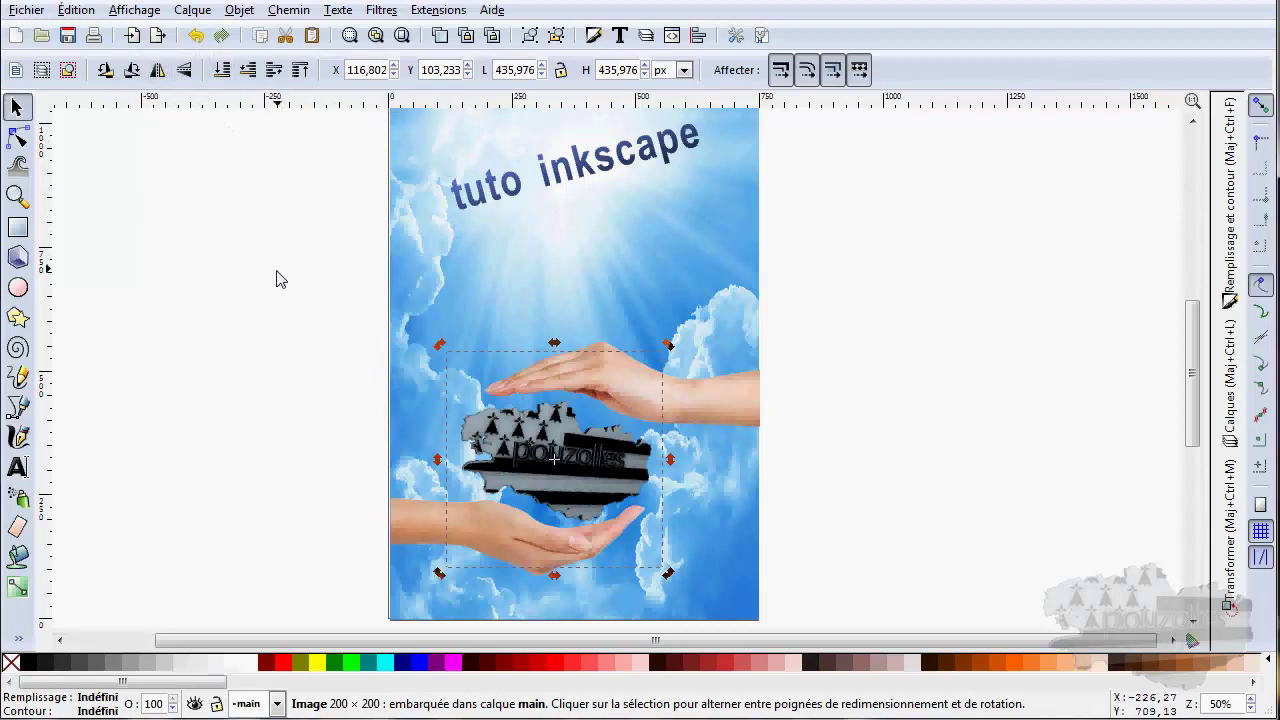
click(184, 324)
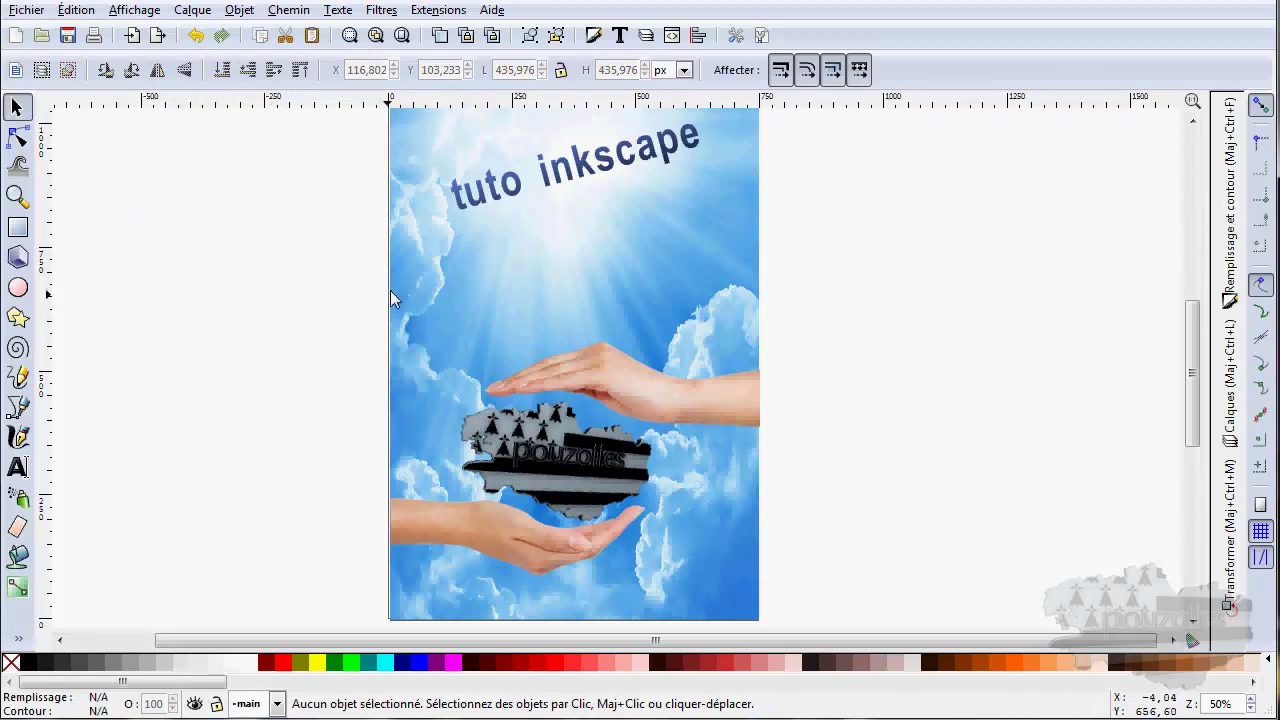
Select the title text and open the Layers panel listing the main and ciel layers
click(500, 190)
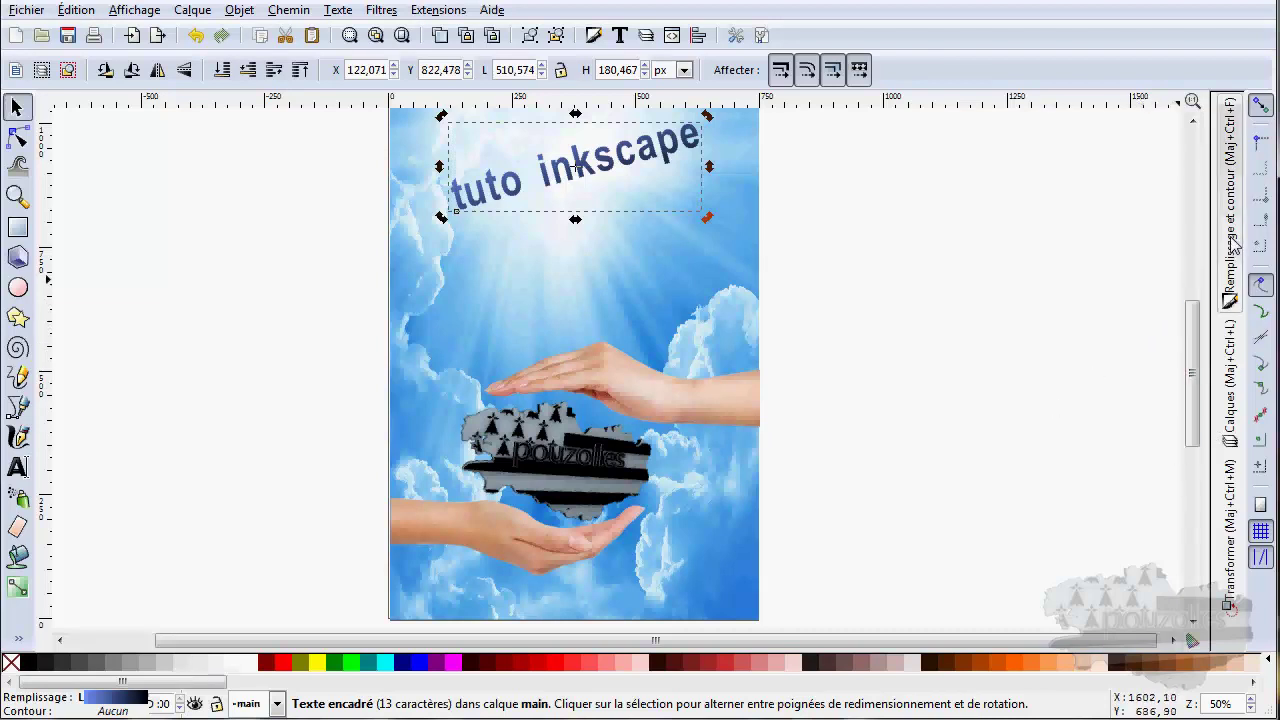
click(1236, 340)
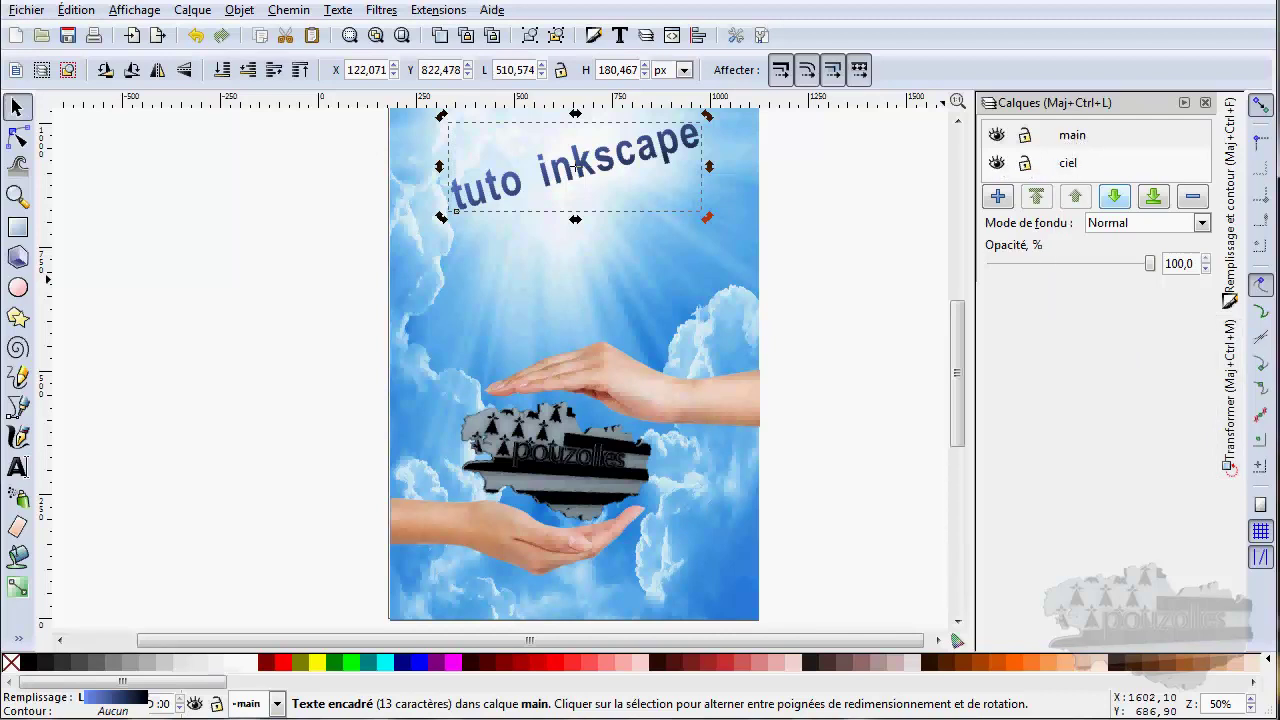
Copy the 'tuto inkscape' title and paste it in place over the original, discarding a misplaced paste
right_click(604, 157)
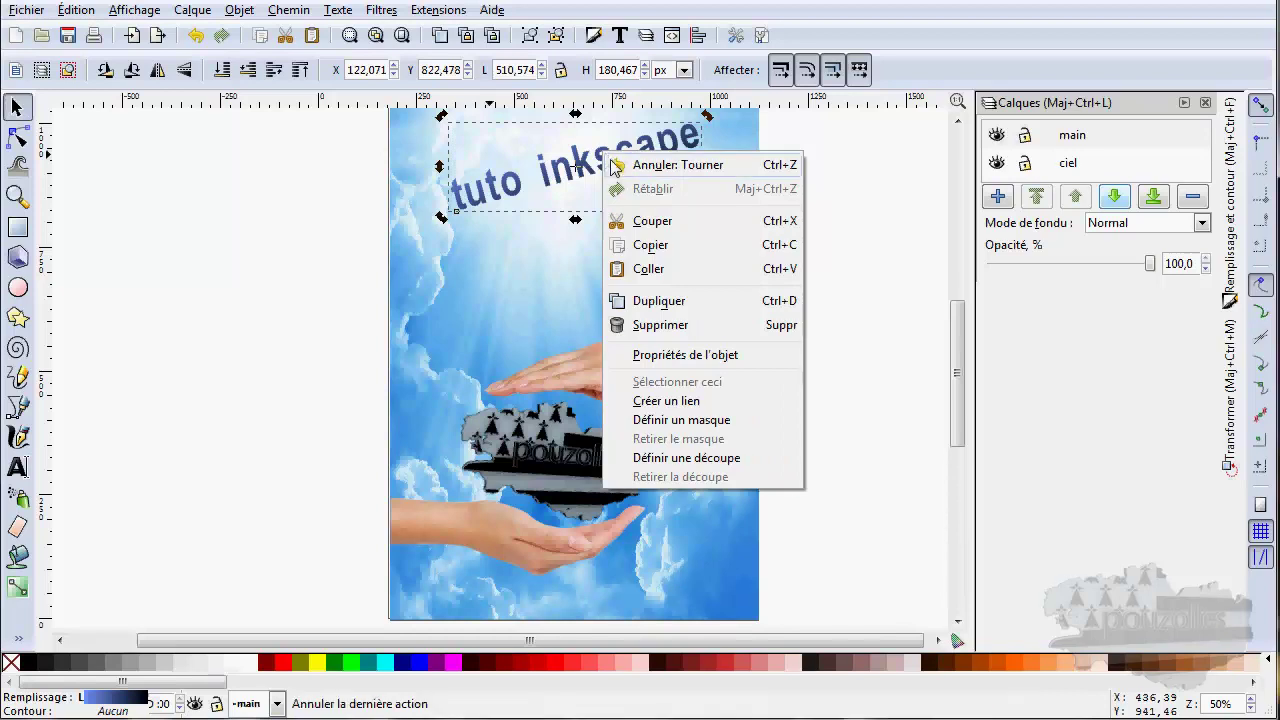
click(650, 247)
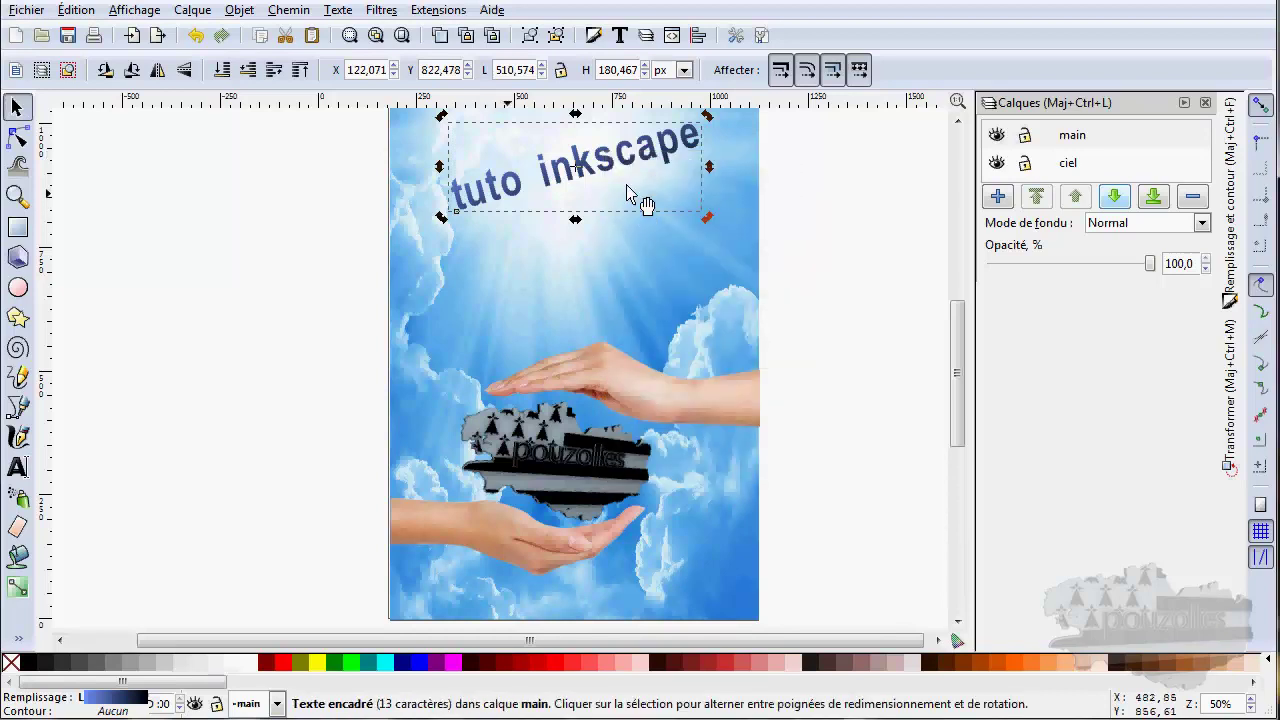
right_click(624, 165)
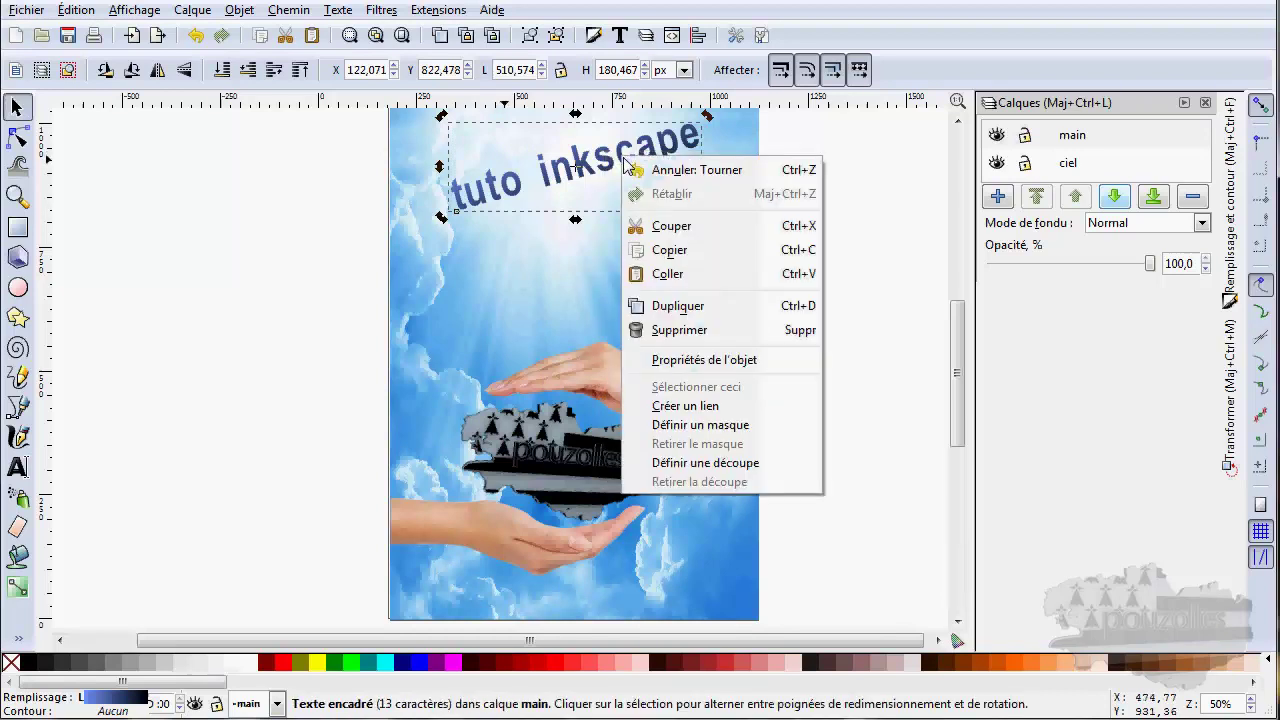
click(660, 272)
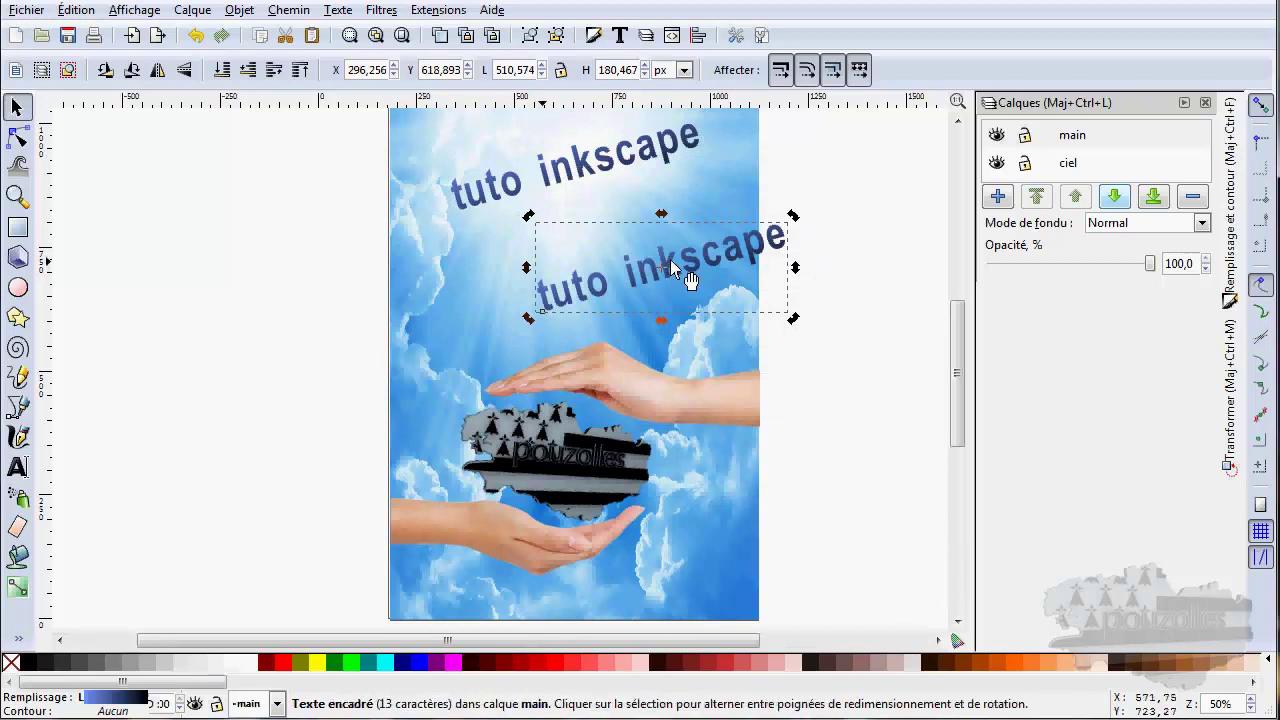
drag(663, 256, 603, 238)
key(ctrl+z)
key(ctrl+z)
key(ctrl+z)
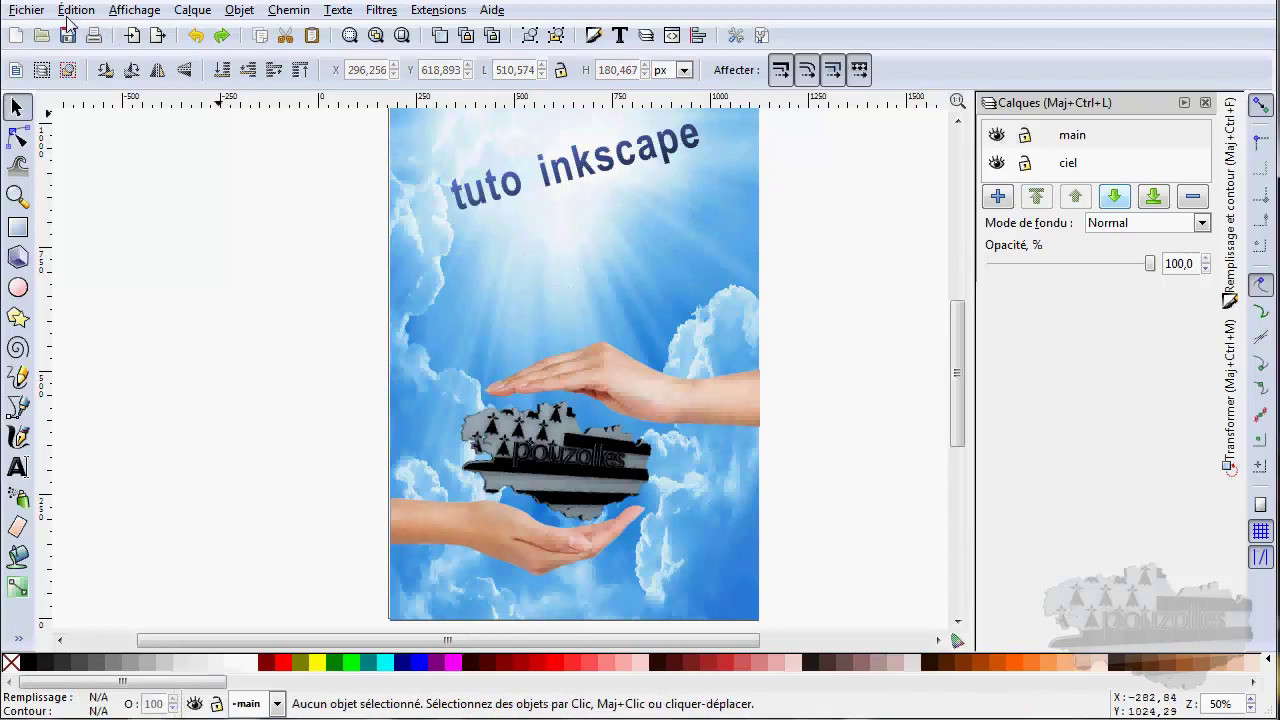
click(67, 12)
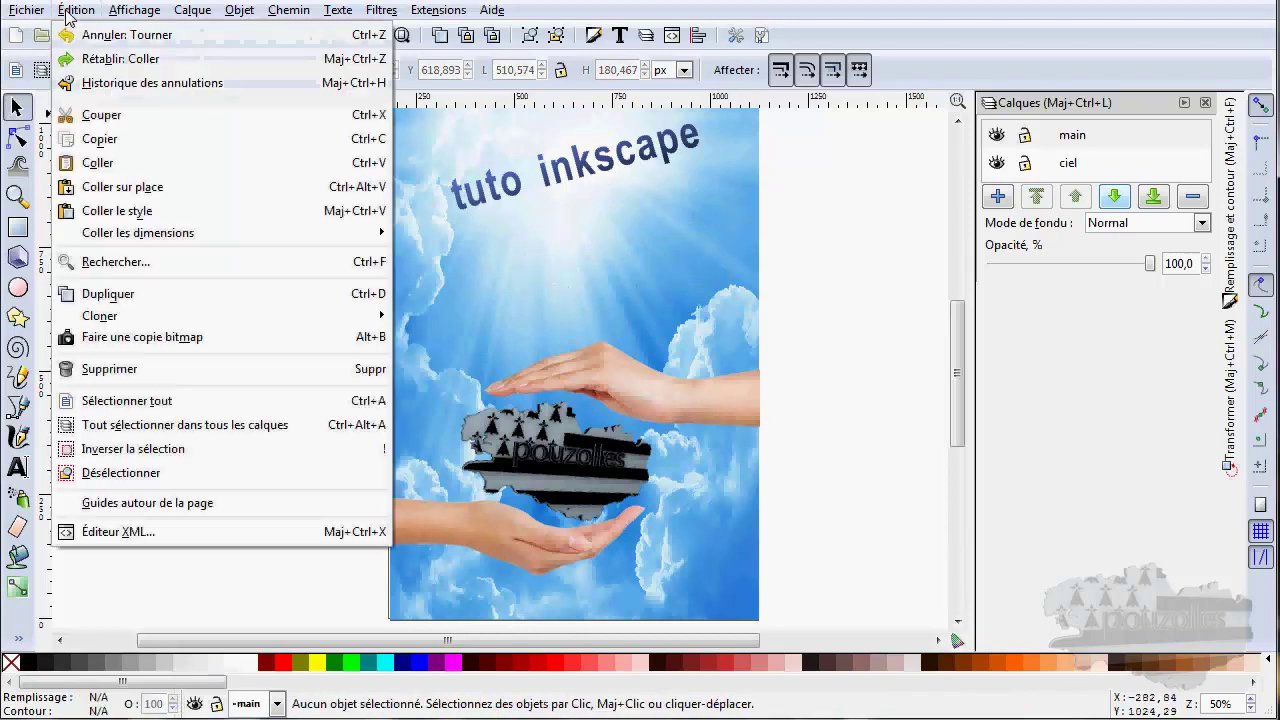
click(104, 187)
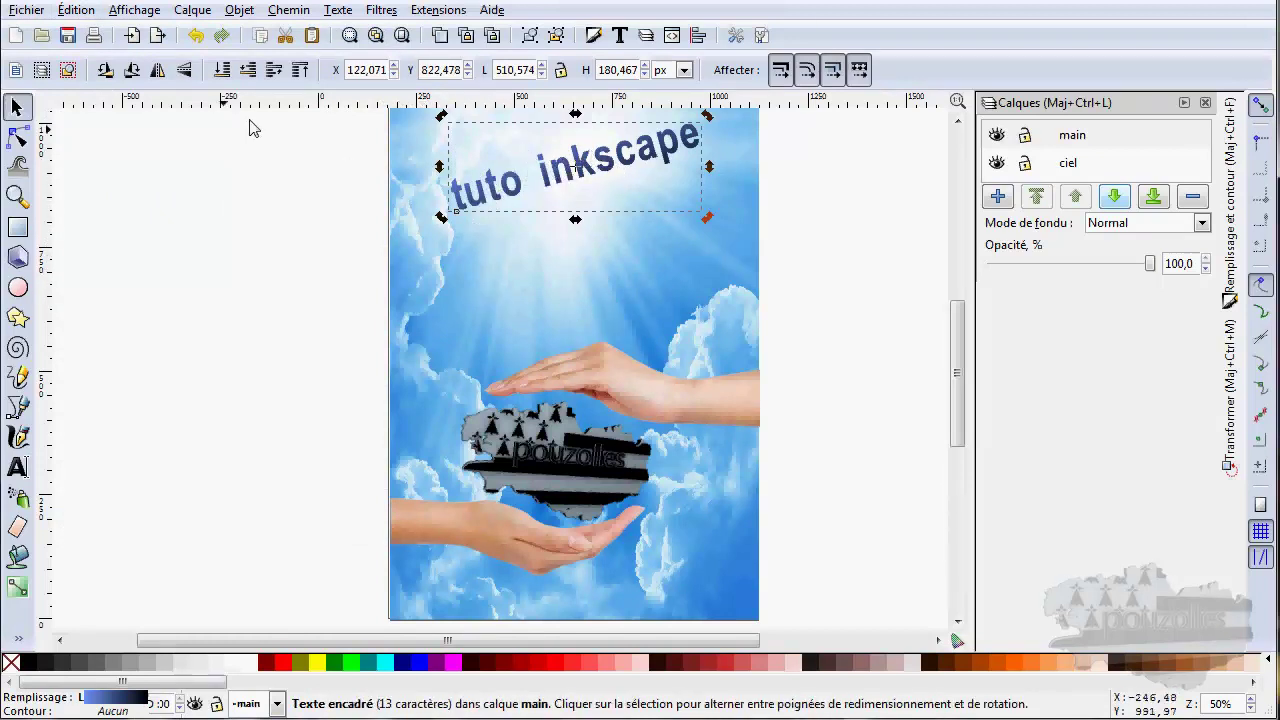
Flip the title copy vertically, move it below the original and rotate it about 32°
click(183, 75)
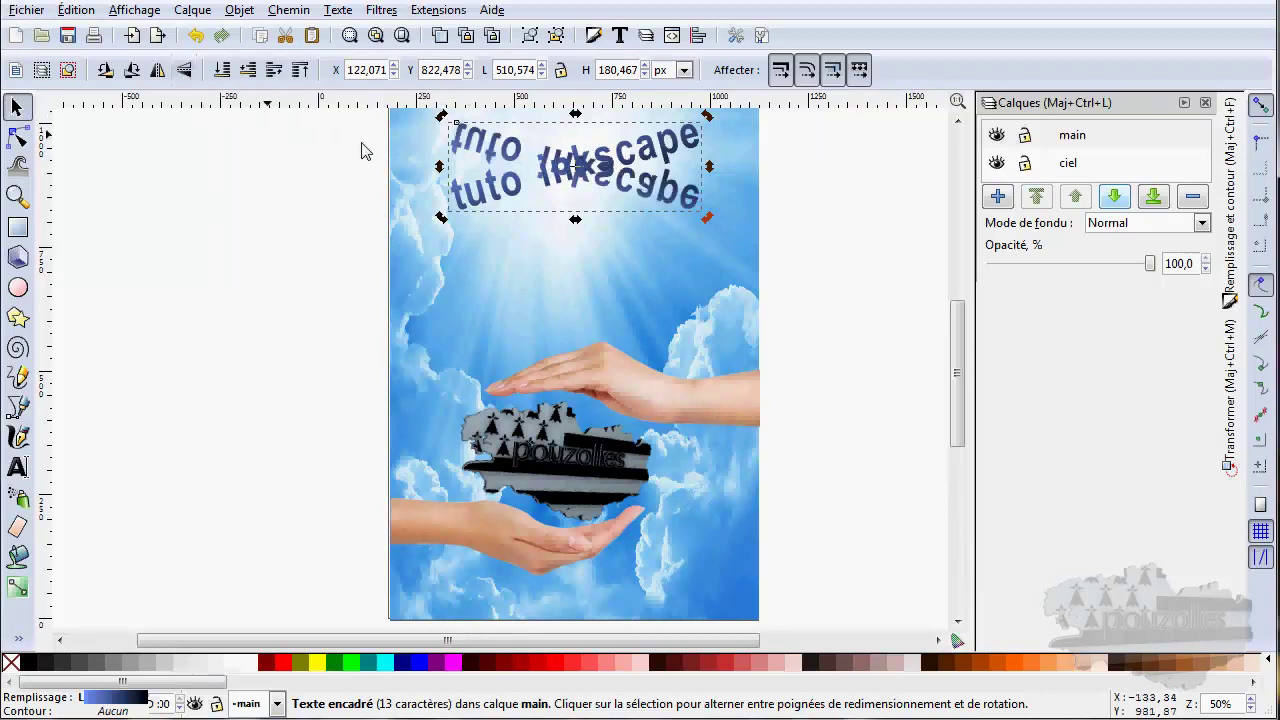
drag(548, 158, 548, 291)
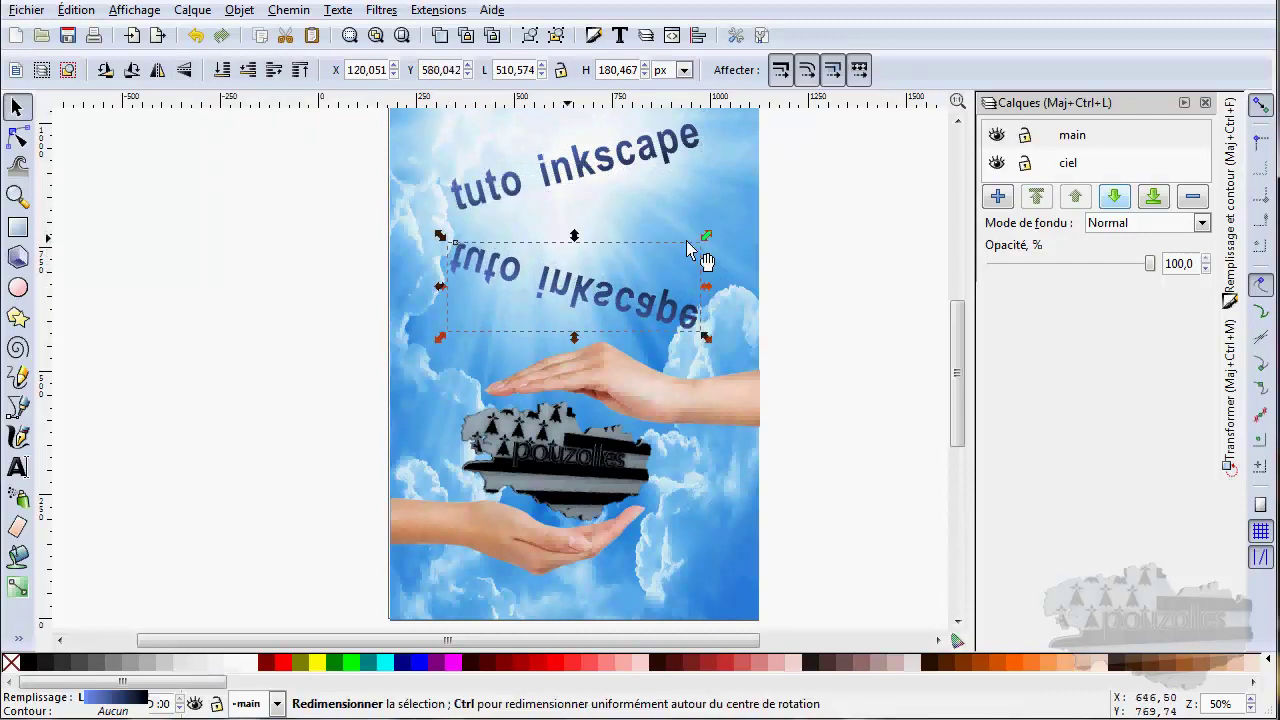
click(608, 286)
drag(708, 237, 667, 174)
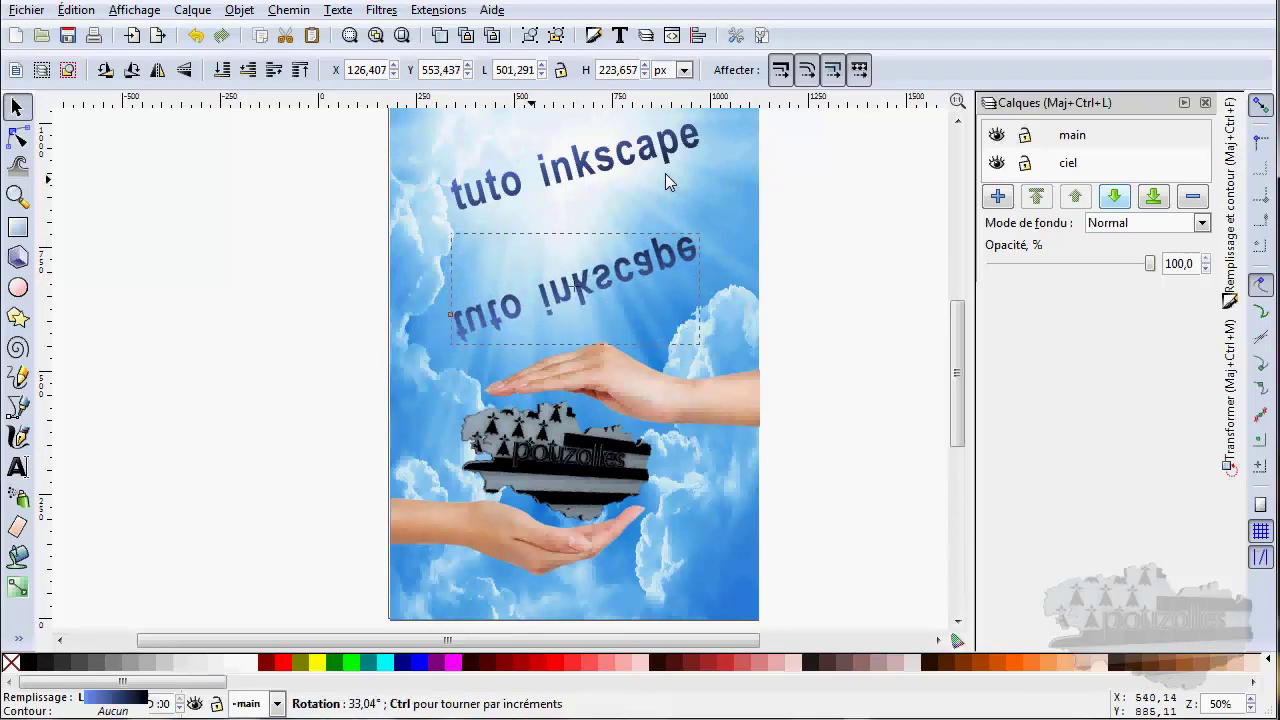
click(605, 280)
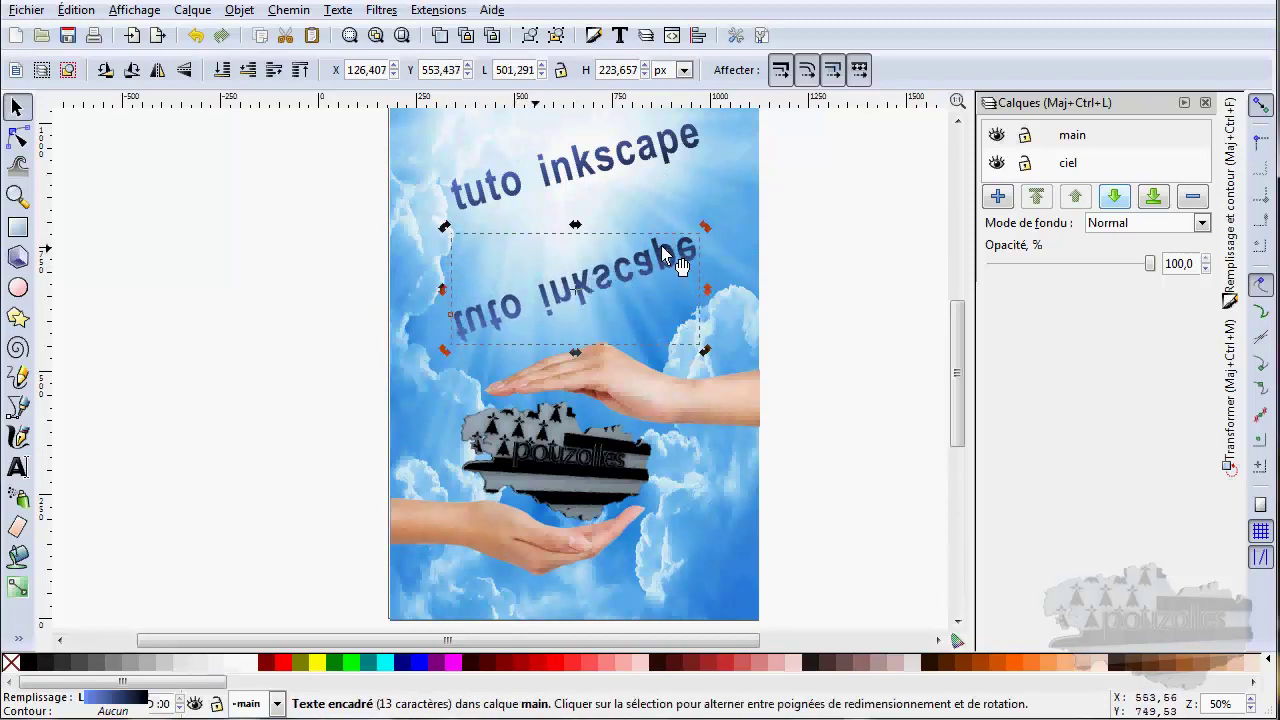
mouse_move(661, 245)
mouse_down()
mouse_move(688, 187)
mouse_move(699, 200)
mouse_up()
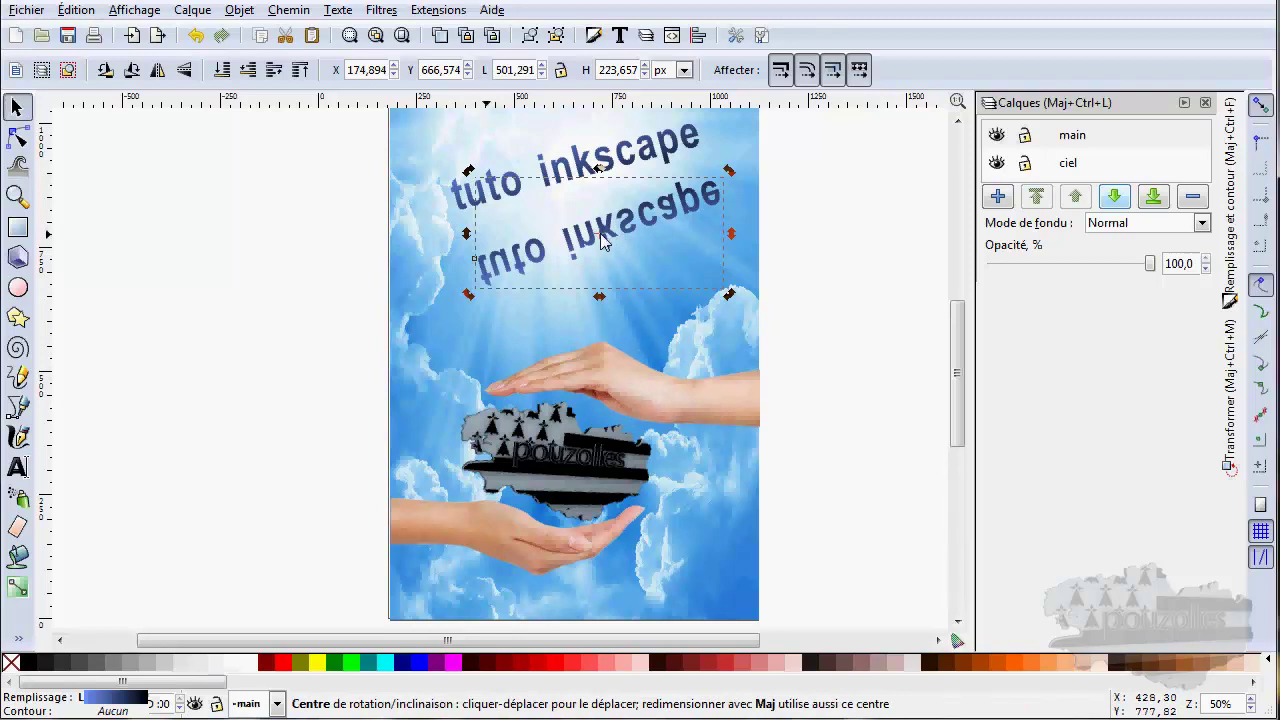
Lower the copy's rotation centre, then delete the mirrored title copy
mouse_move(601, 234)
mouse_down()
mouse_move(563, 331)
mouse_move(605, 339)
mouse_move(597, 415)
mouse_move(607, 345)
mouse_up()
click(594, 224)
key(Delete)
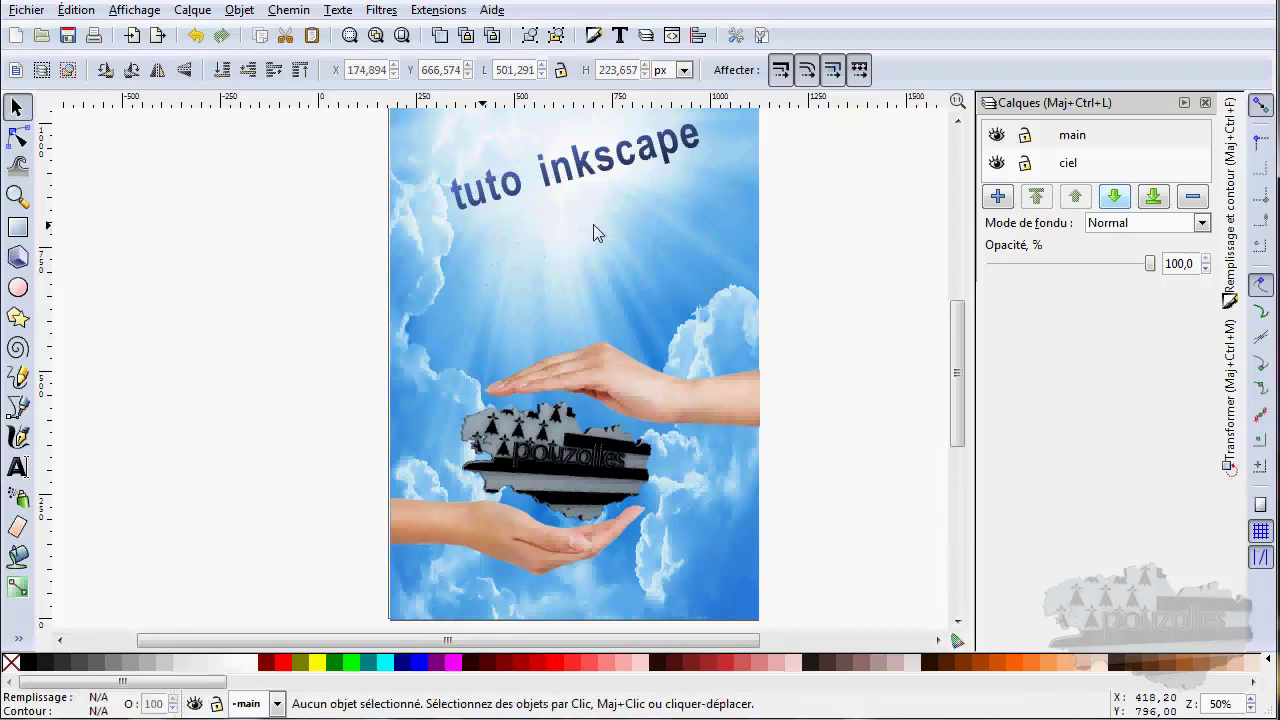
click(578, 182)
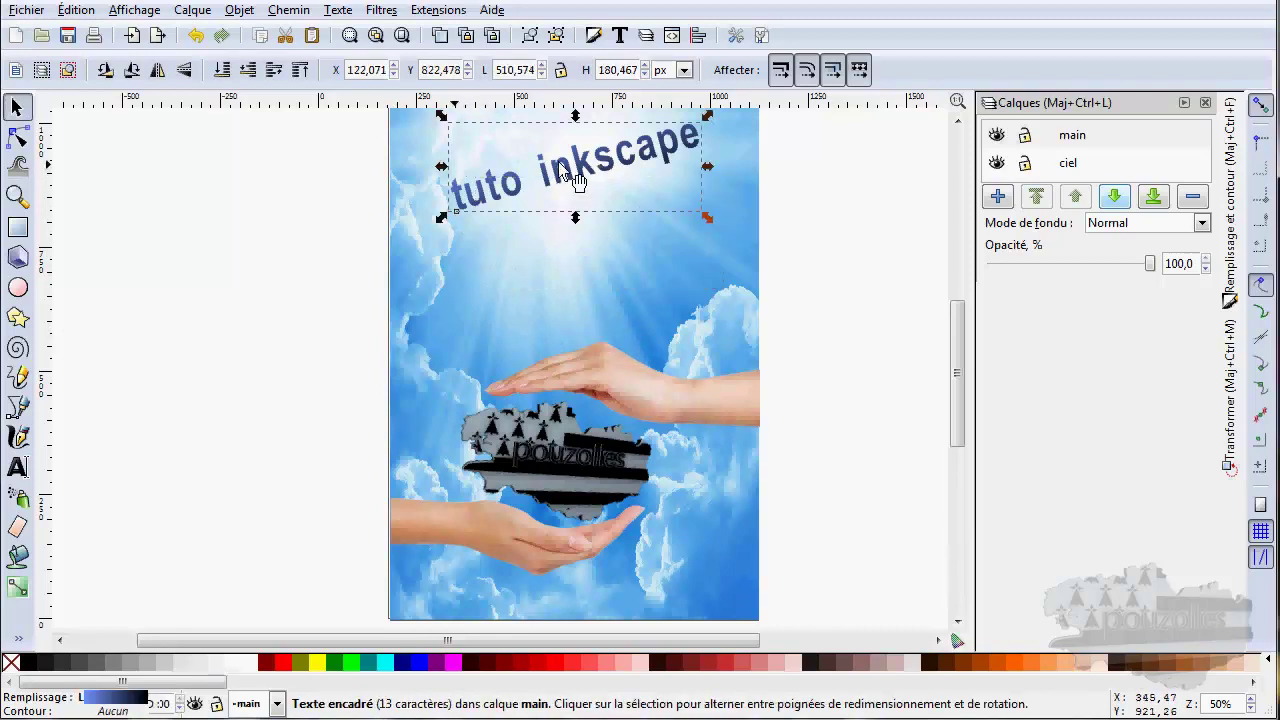
key(ctrl)
click(76, 10)
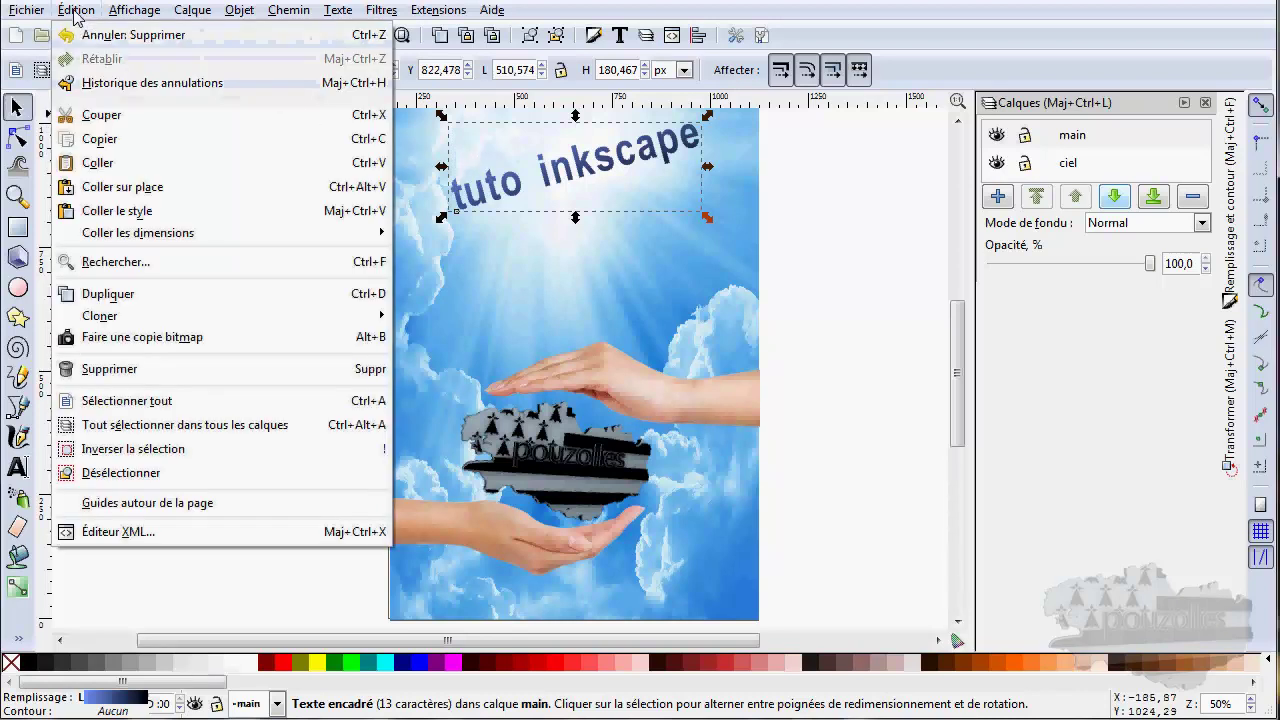
click(122, 187)
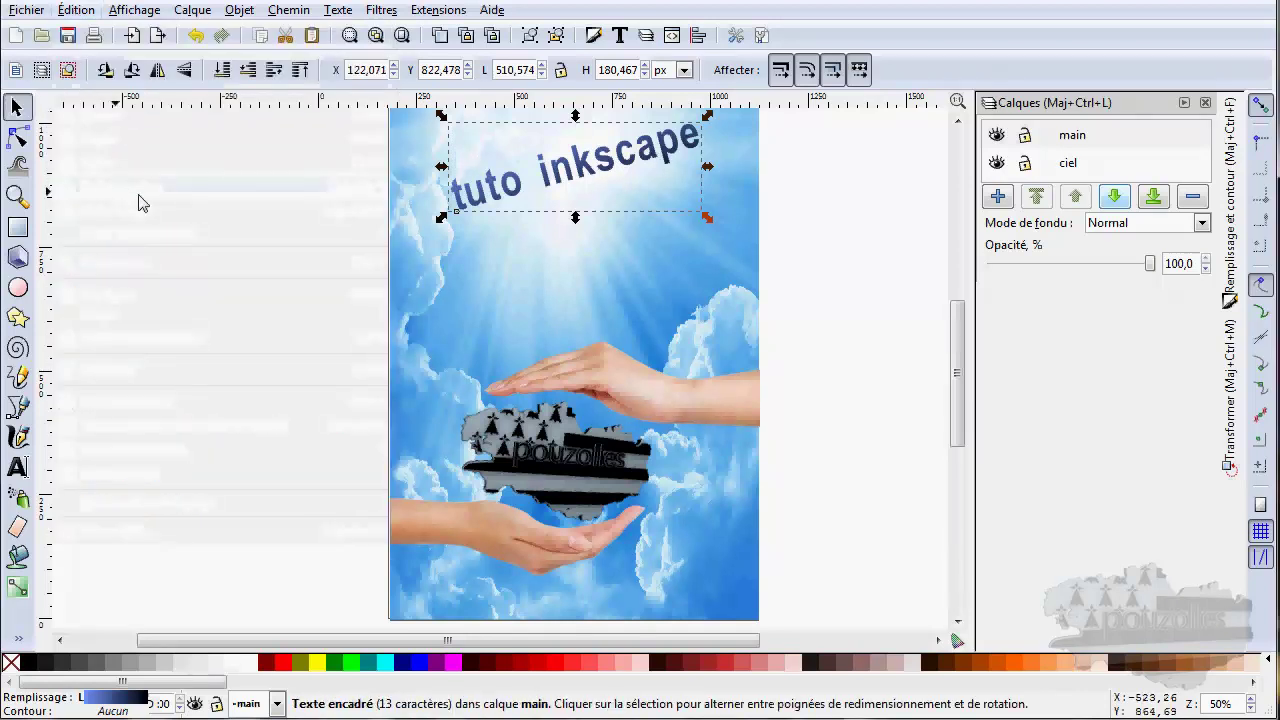
click(678, 155)
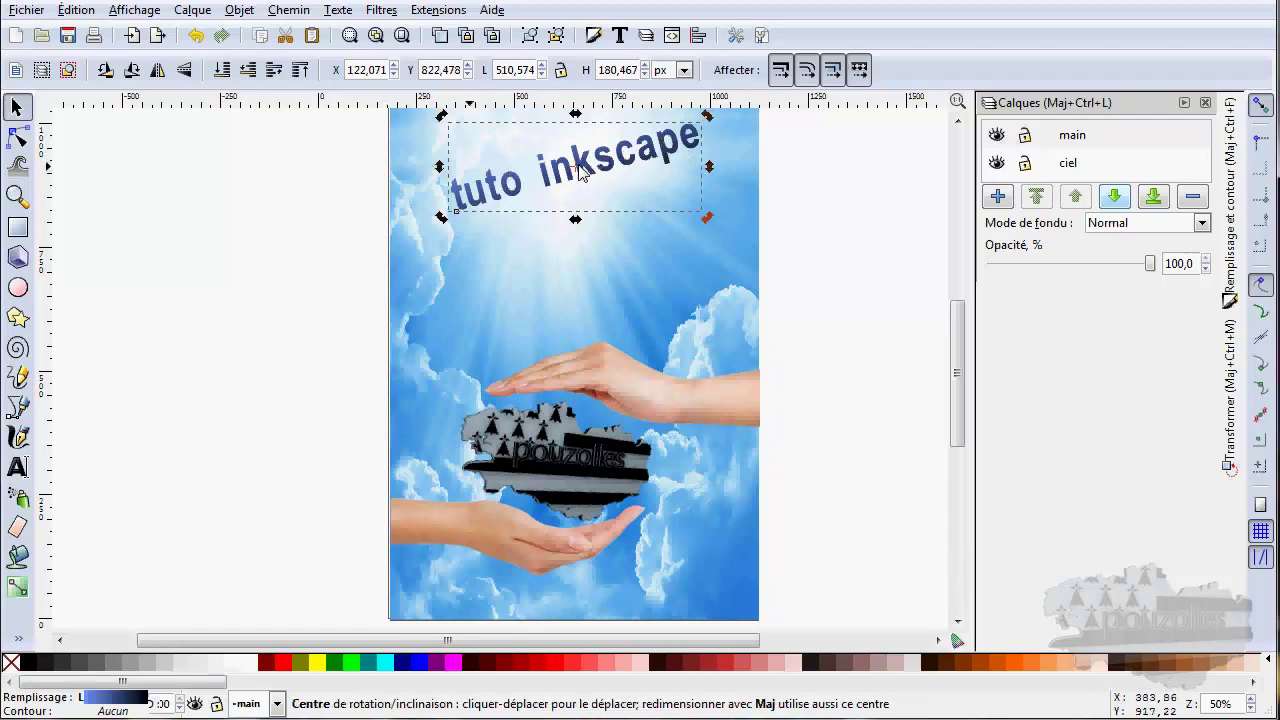
drag(577, 166, 617, 291)
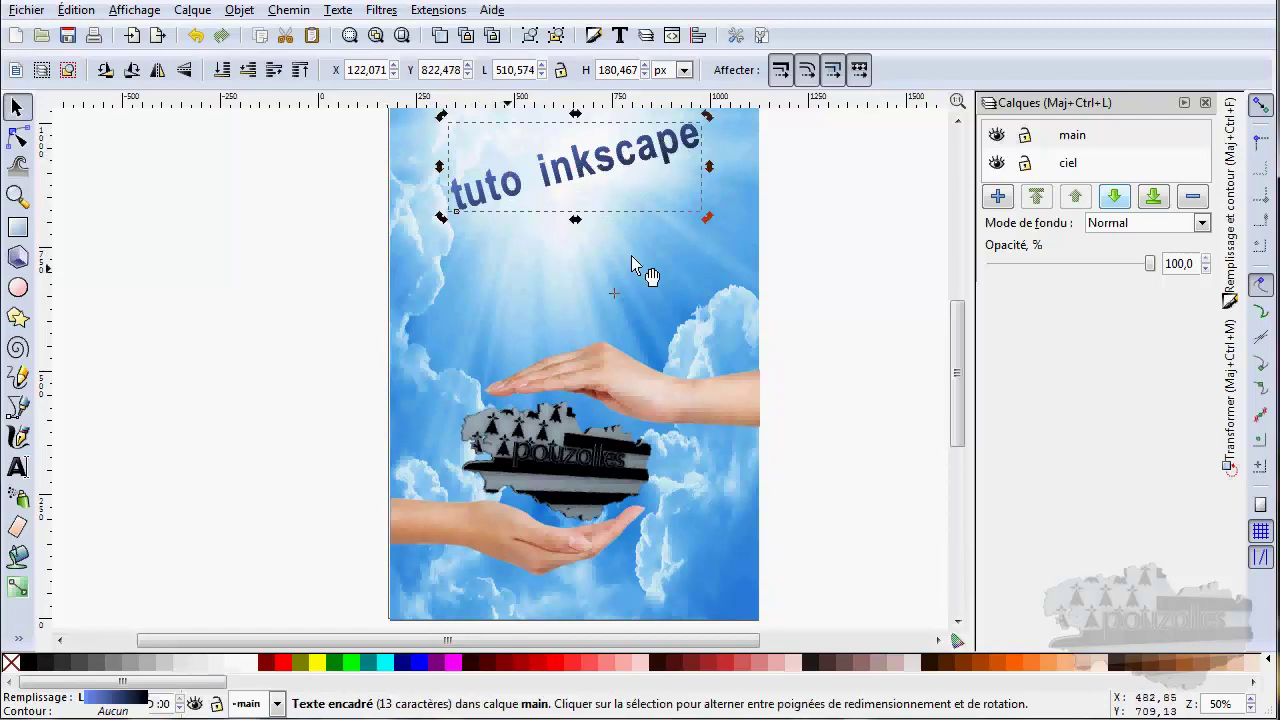
drag(707, 140, 680, 375)
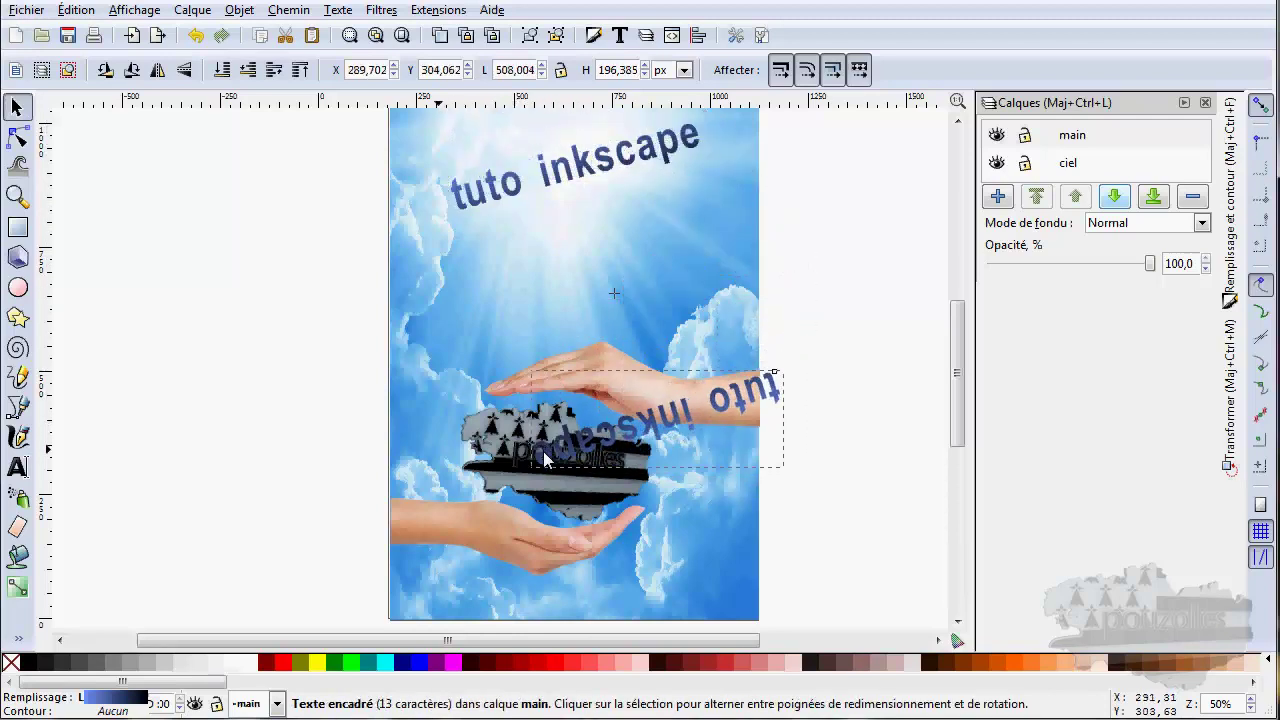
drag(680, 375, 500, 475)
click(500, 475)
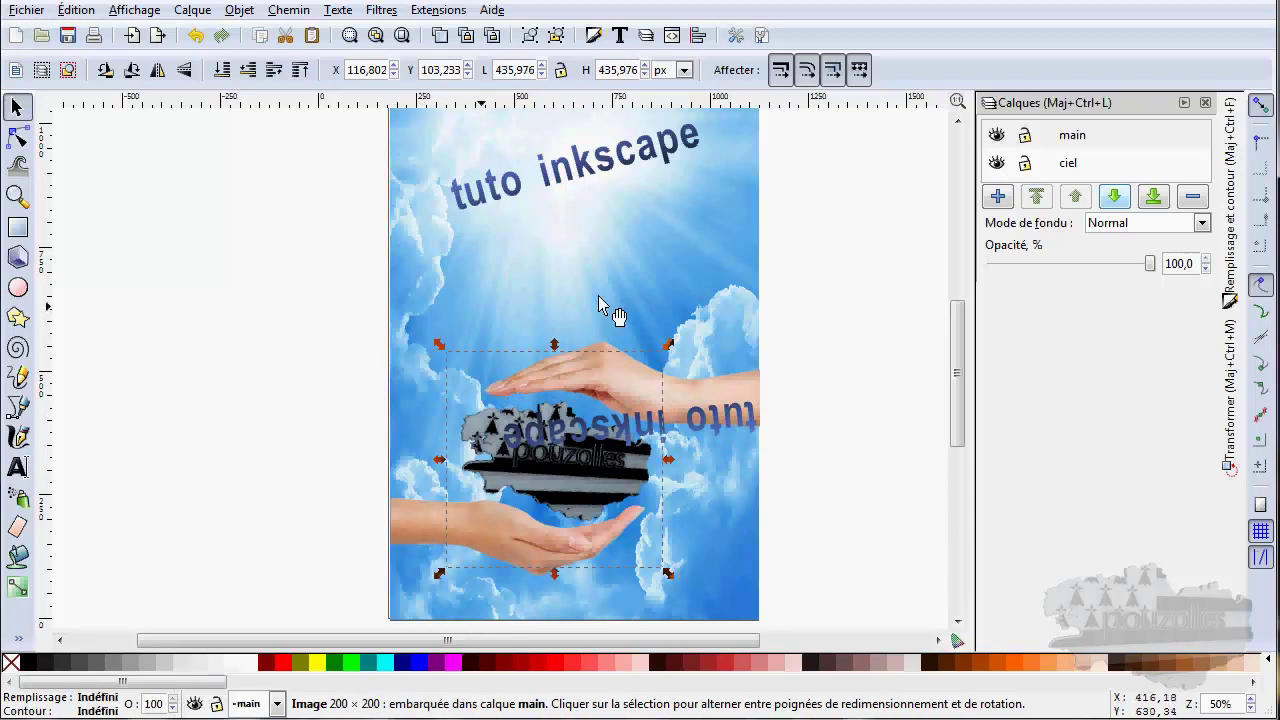
click(590, 425)
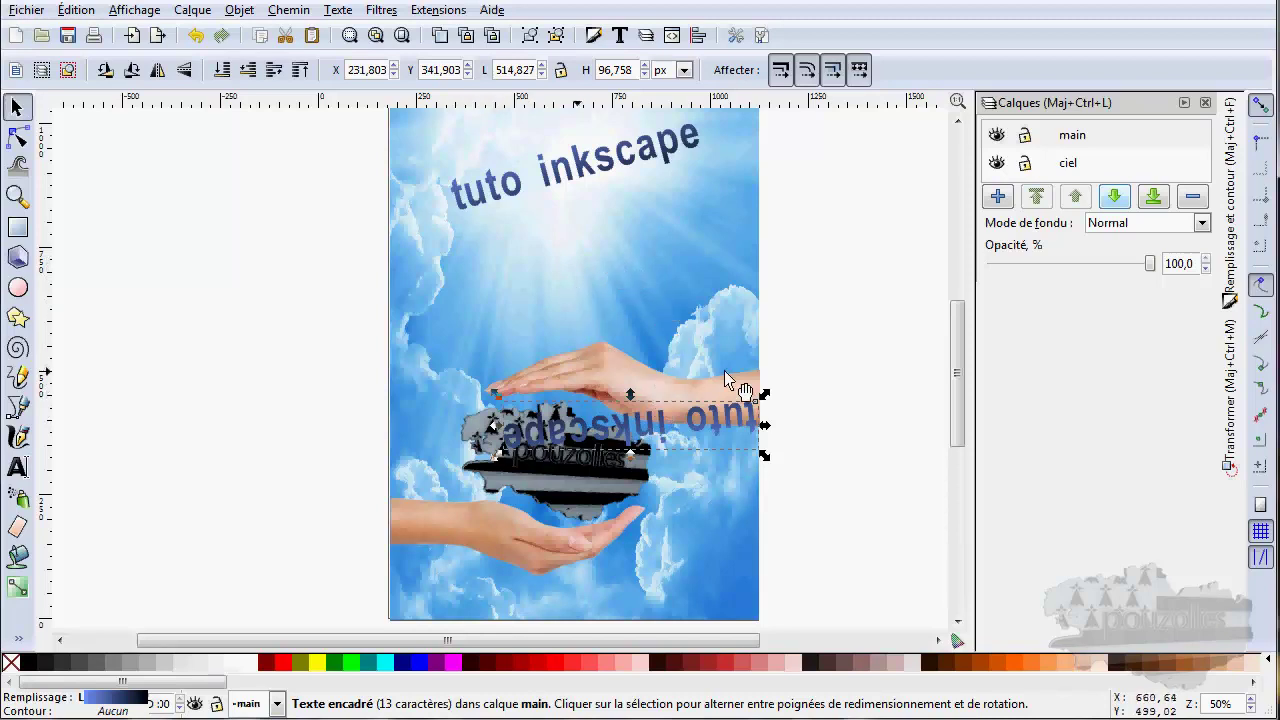
click(720, 425)
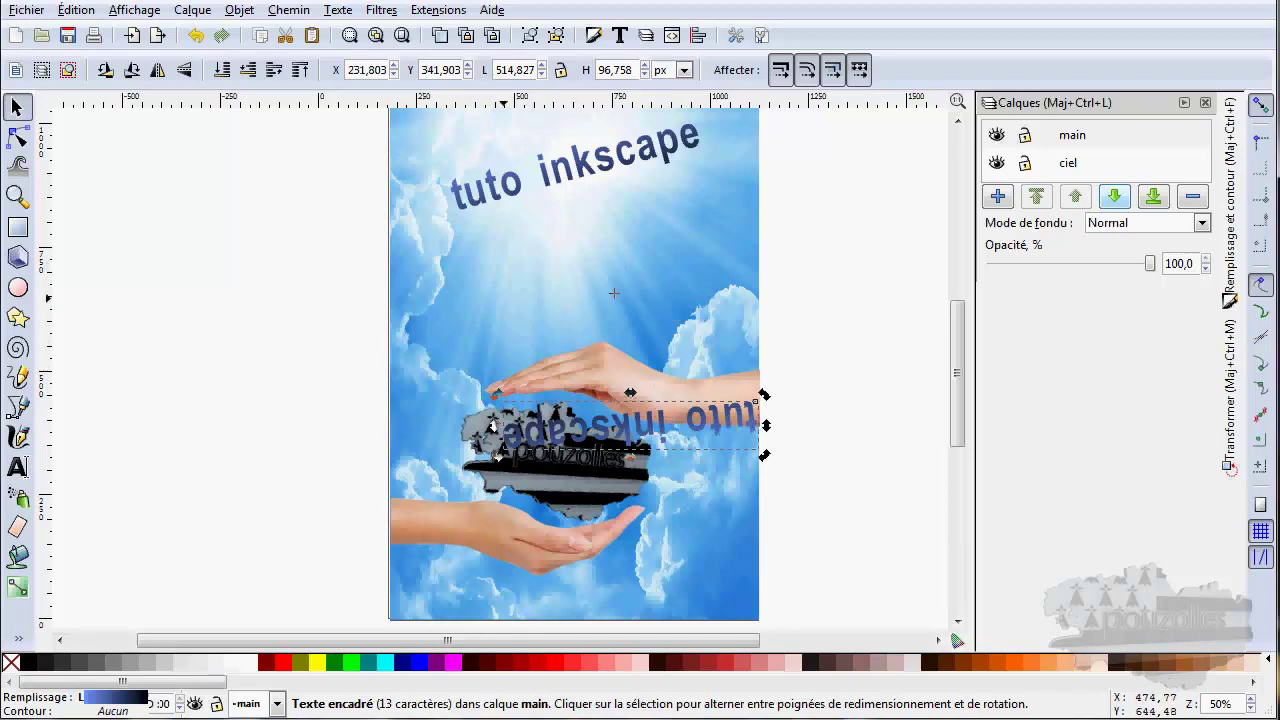
mouse_move(614, 294)
mouse_down()
mouse_move(645, 432)
mouse_move(634, 430)
mouse_up()
click(644, 289)
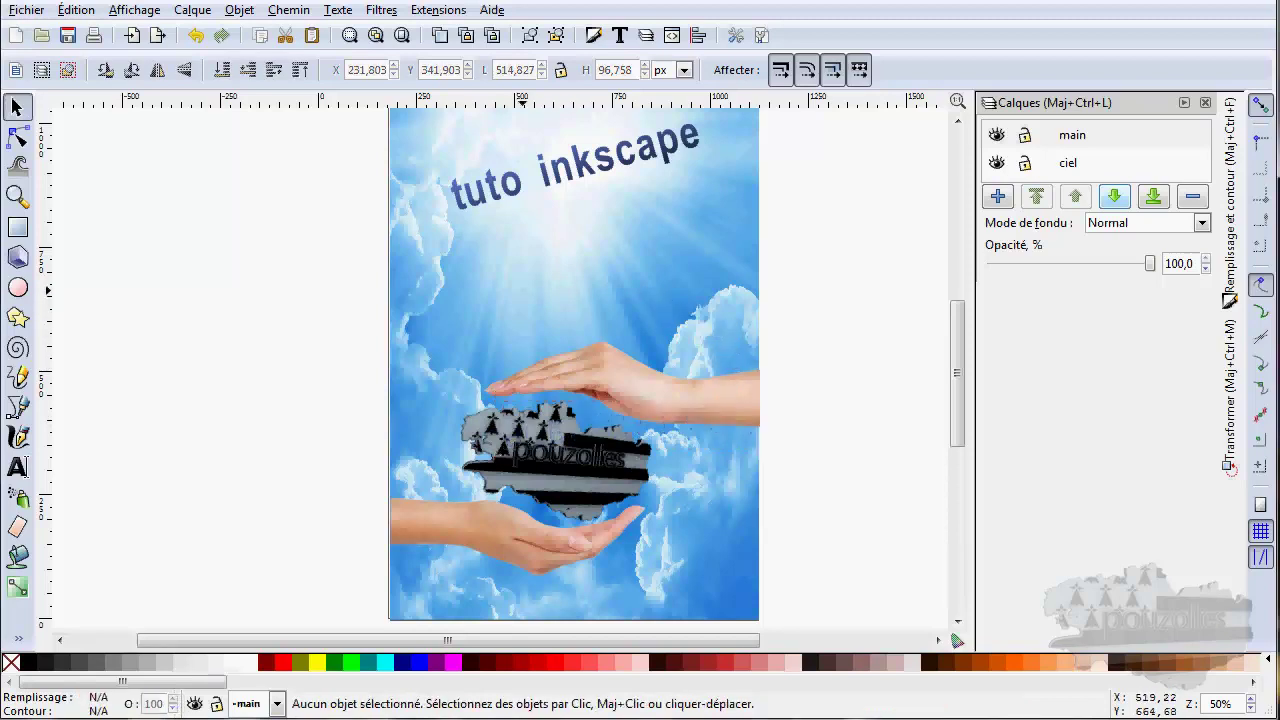